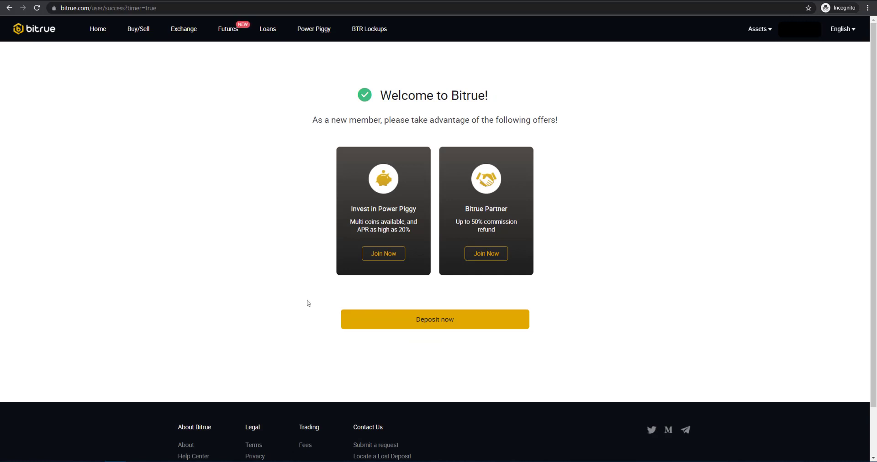
# Go from the welcome page to Bitrue's One Step Buy/Sell page.
pyautogui.click(131, 30)
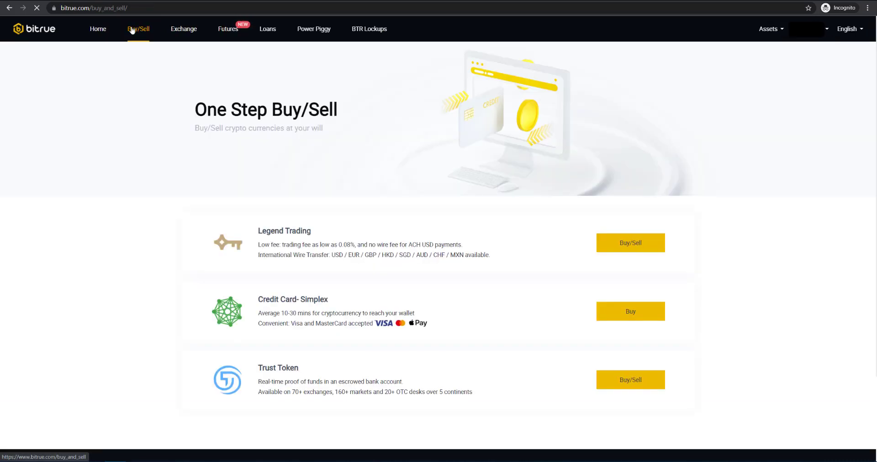
# Start a Simplex credit-card purchase with a 50 USD total charge.
pyautogui.click(606, 316)
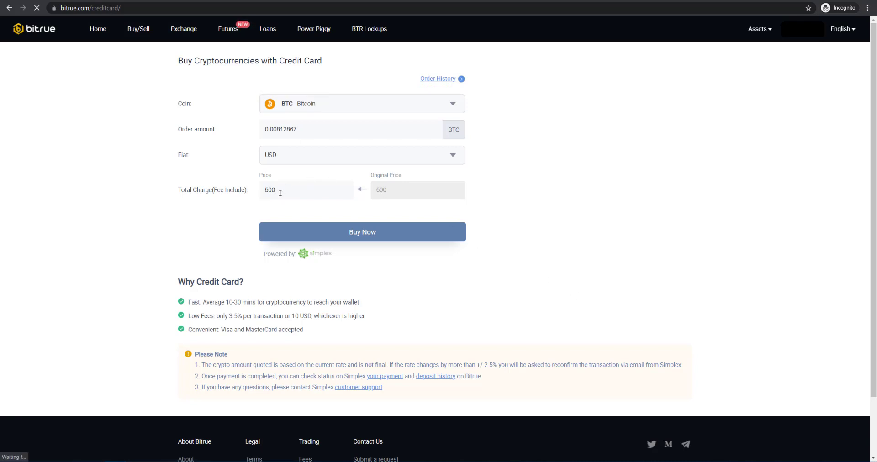
pyautogui.moveTo(279, 190); pyautogui.dragTo(251, 193)
pyautogui.write('50')
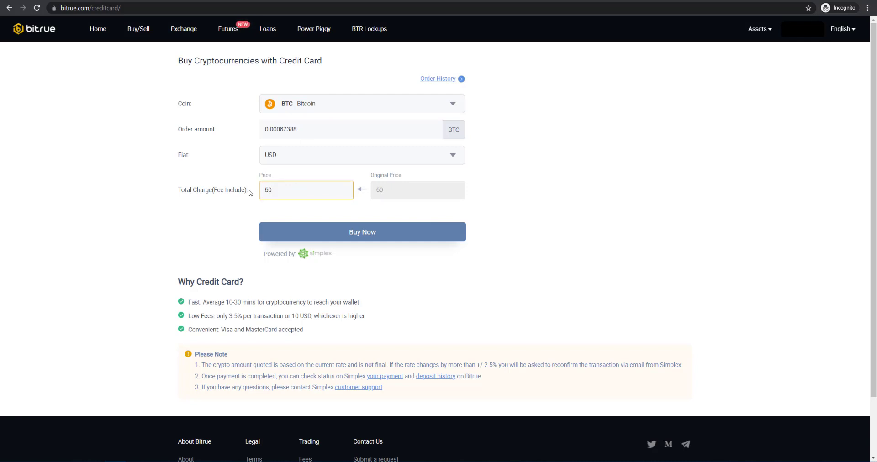
pyautogui.click(452, 157)
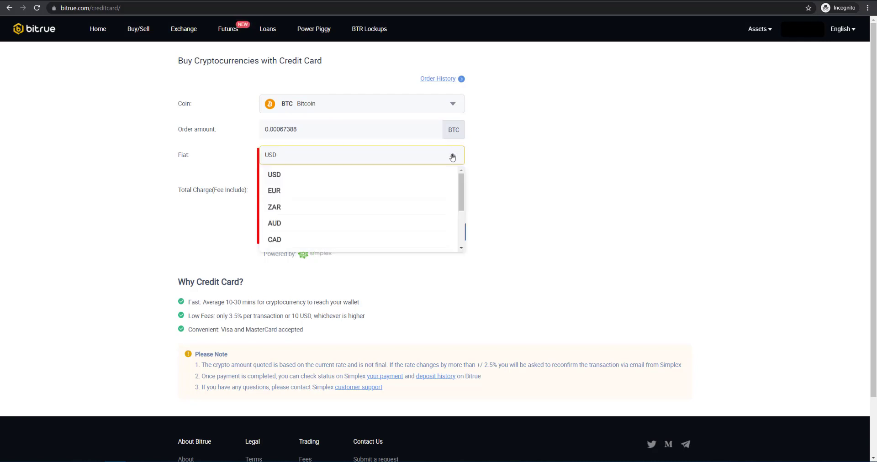
pyautogui.click(452, 157)
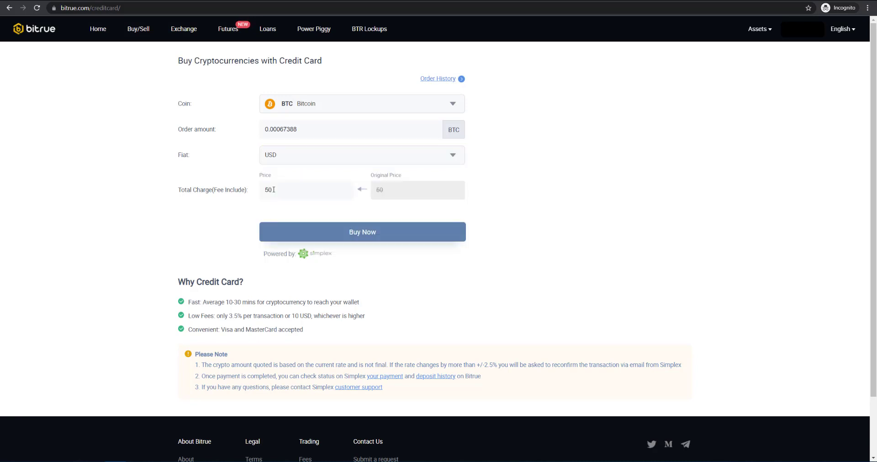
# Place the order, accept the Simplex disclaimer and proceed to payment.
pyautogui.click(314, 237)
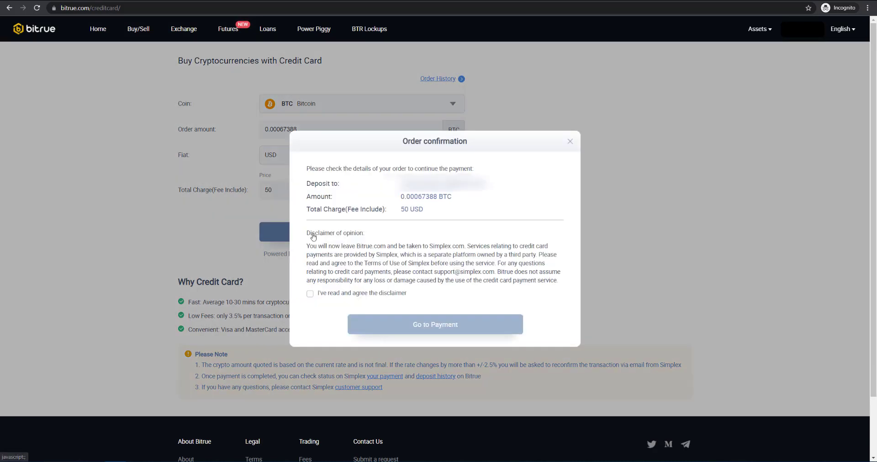
pyautogui.click(310, 295)
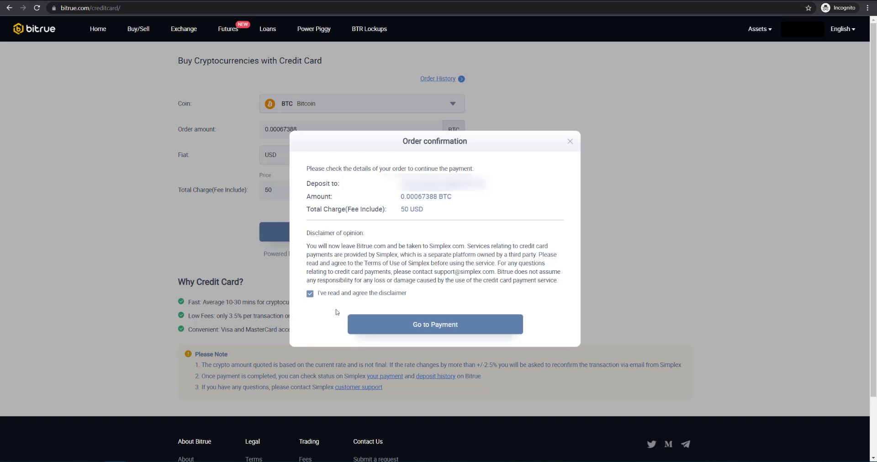
pyautogui.click(366, 328)
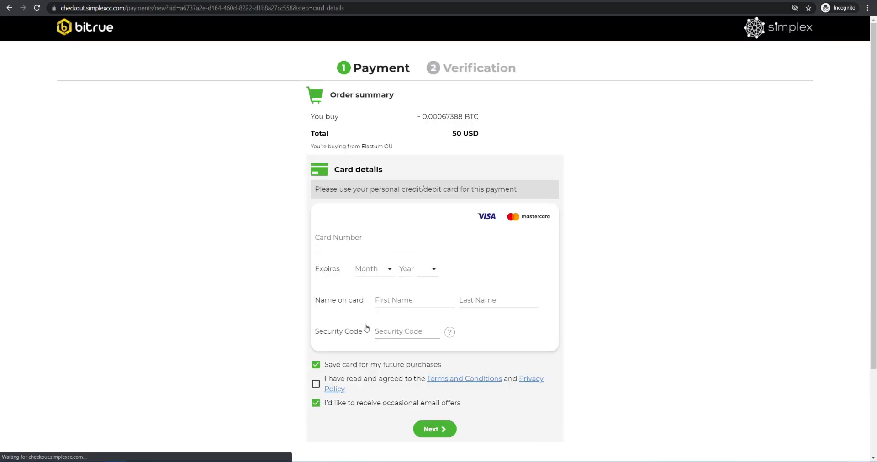
# Enter the card number and set the expiry to 12/2022.
pyautogui.click(367, 242)
pyautogui.write('****************')
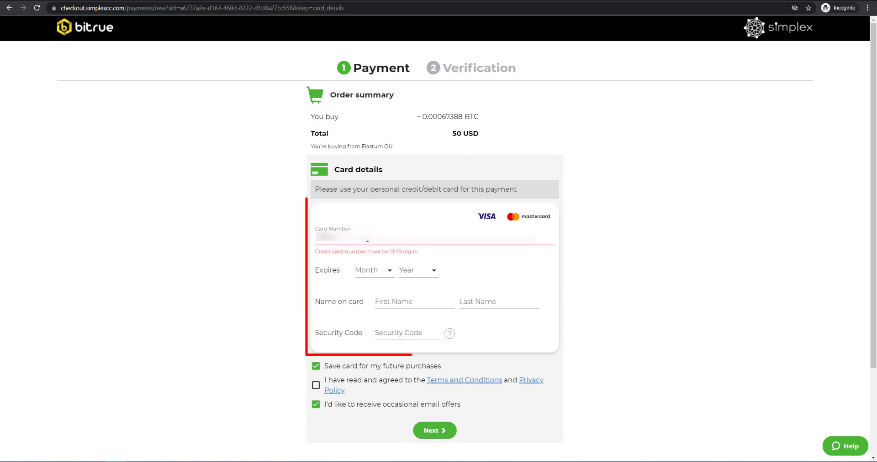
pyautogui.click(373, 270)
pyautogui.scroll(-3, 371, 342)
pyautogui.click(369, 393)
pyautogui.click(418, 269)
pyautogui.click(419, 291)
# Fill in the cardholder's name and security code, and accept the Terms.
pyautogui.click(411, 300)
pyautogui.write('******')
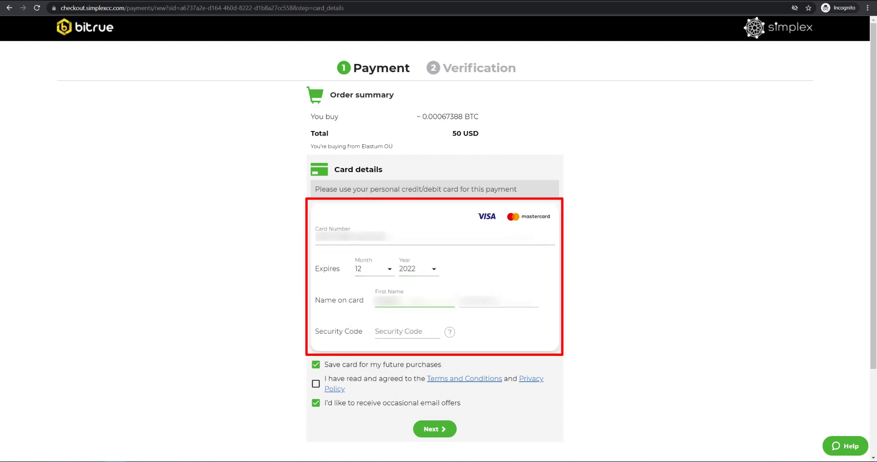
pyautogui.press('Tab')
pyautogui.write('******')
pyautogui.press('Tab')
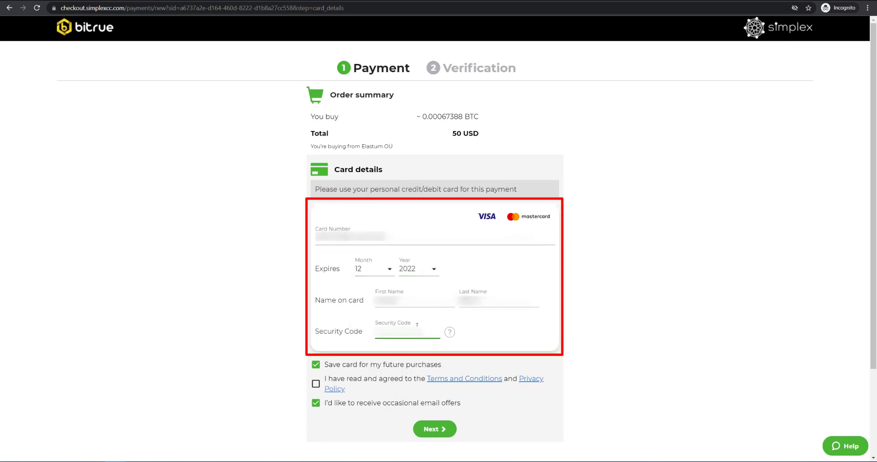
pyautogui.write('***')
pyautogui.click(316, 384)
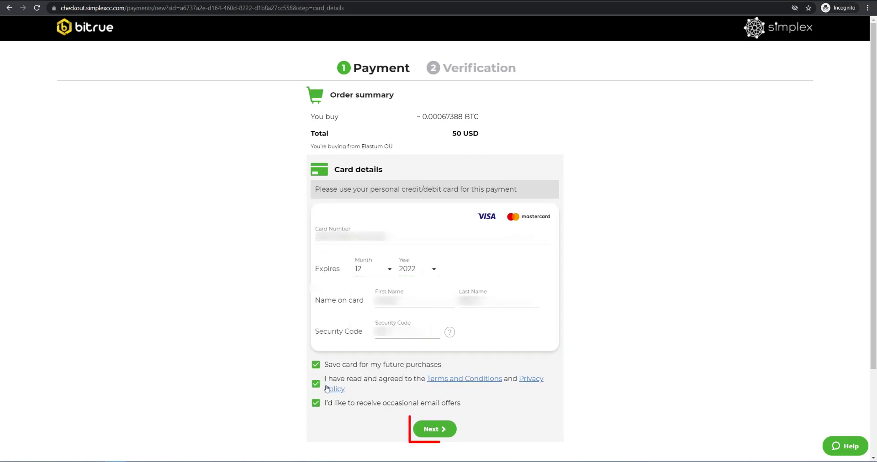
pyautogui.click(429, 429)
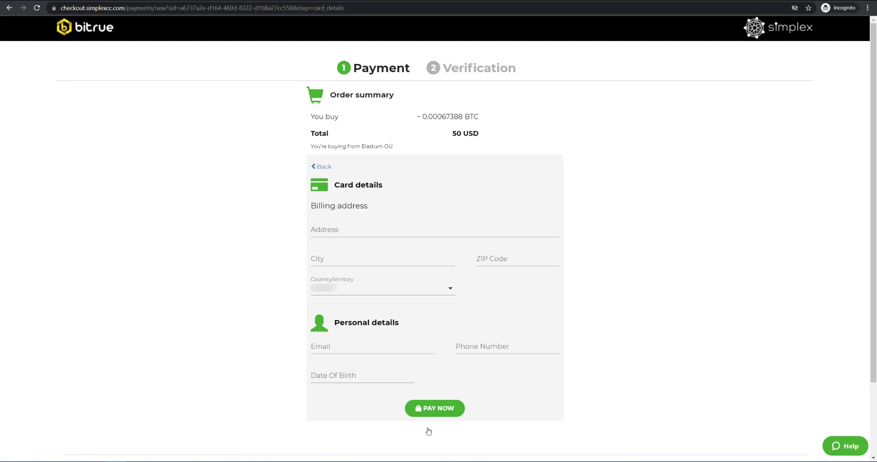
# Fill in the billing address, e-mail and phone number, then submit payment.
pyautogui.click(335, 226)
pyautogui.write('********')
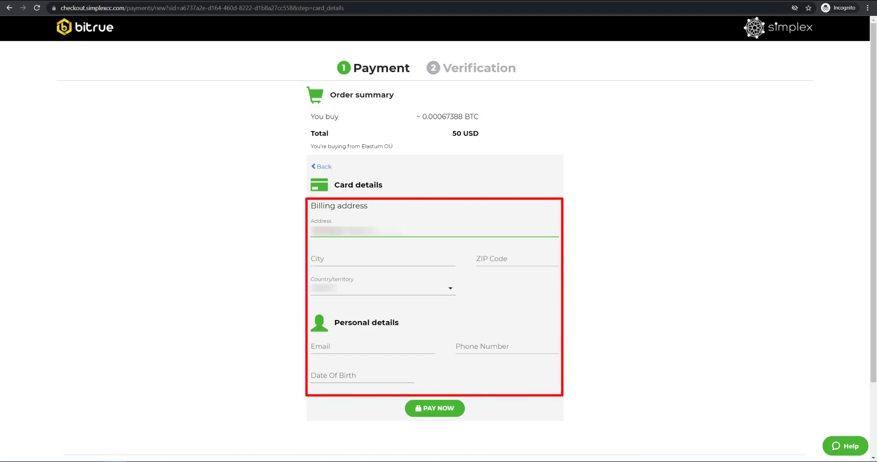
pyautogui.press('Tab')
pyautogui.write('******')
pyautogui.press('Tab')
pyautogui.write('*****')
pyautogui.press('Tab')
pyautogui.write('********')
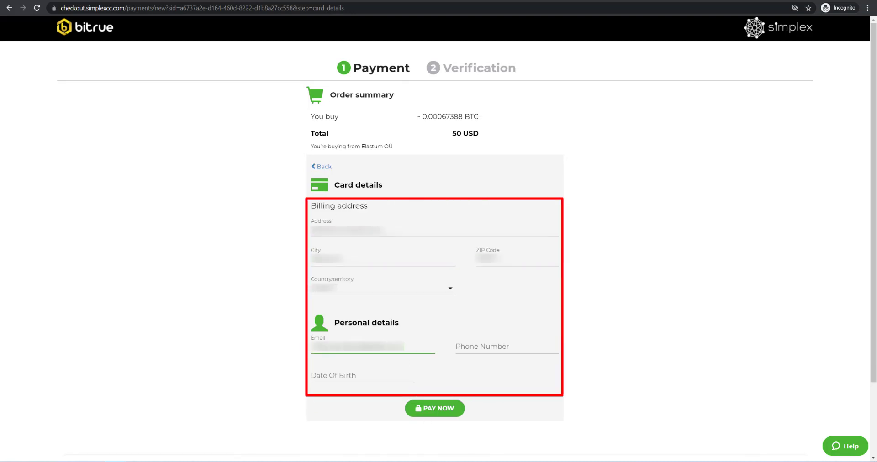
pyautogui.press('Tab')
pyautogui.write('******')
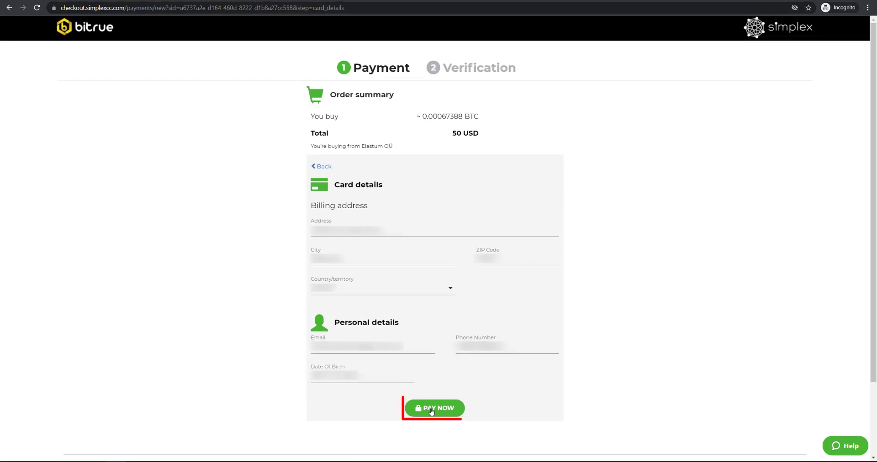
pyautogui.click(431, 410)
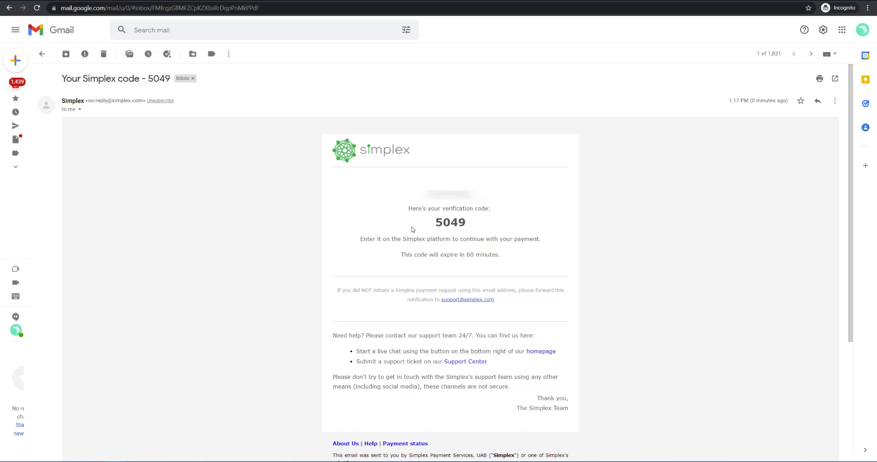
# Copy the verification code from the Gmail message into Simplex's code boxes.
pyautogui.doubleClick(449, 223)
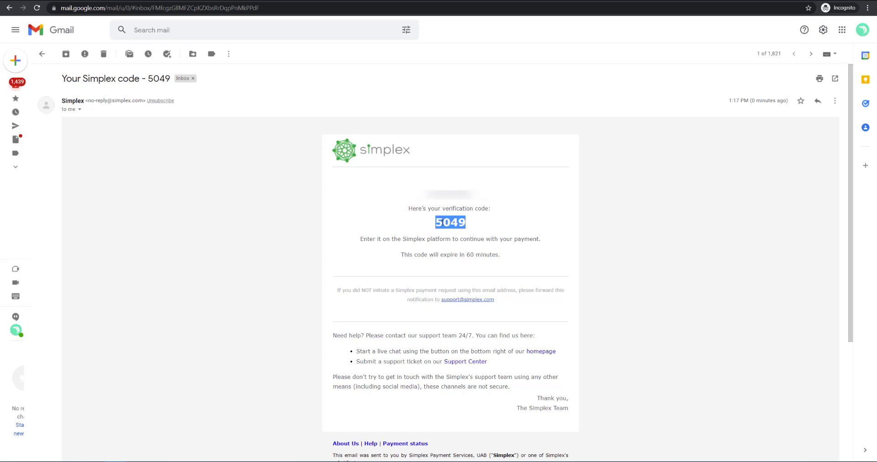
pyautogui.rightClick(442, 222)
pyautogui.click(450, 230)
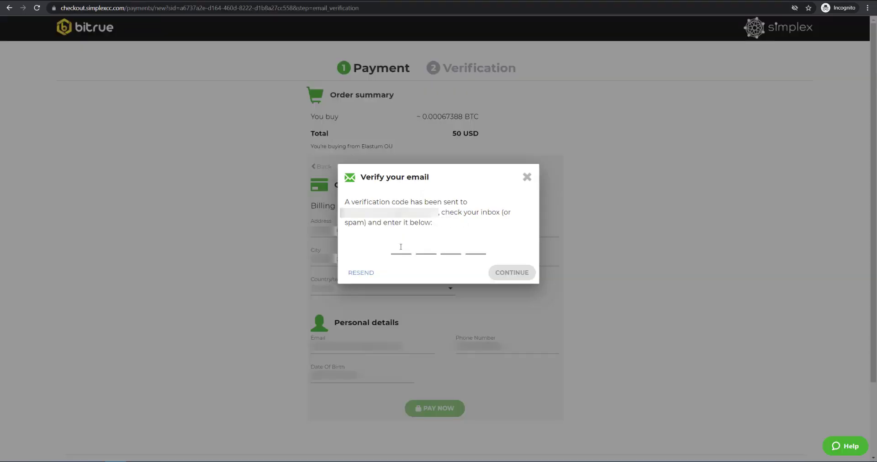
pyautogui.rightClick(400, 246)
pyautogui.click(434, 297)
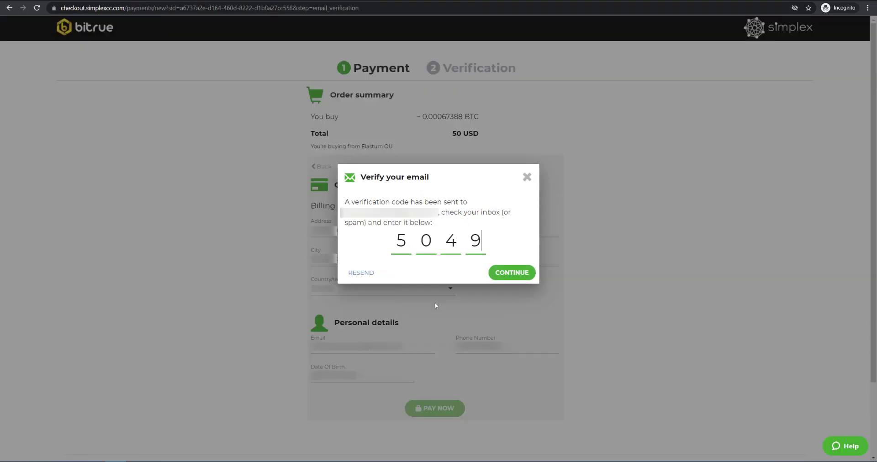
# Submit the code and the card's one-time password, then return to Bitrue.
pyautogui.click(502, 274)
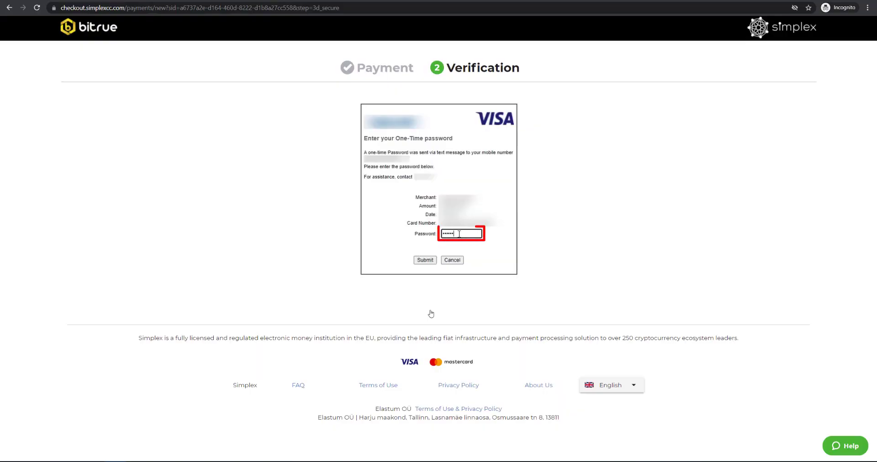
pyautogui.click(425, 260)
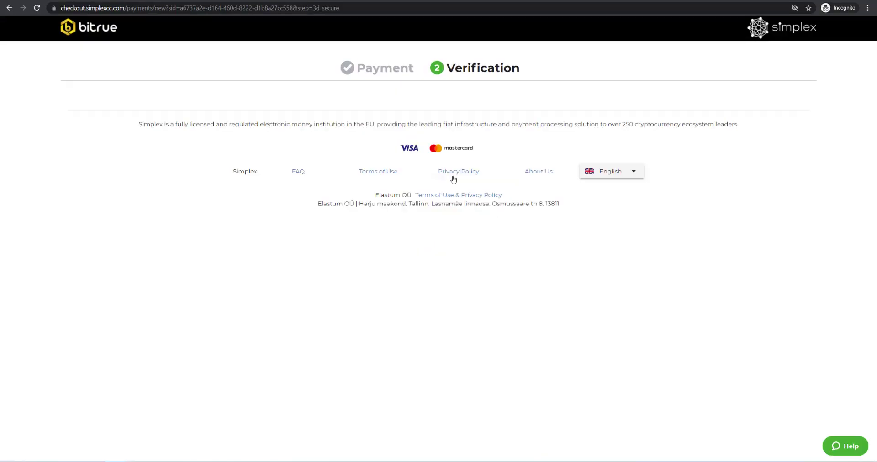
pyautogui.click(258, 169)
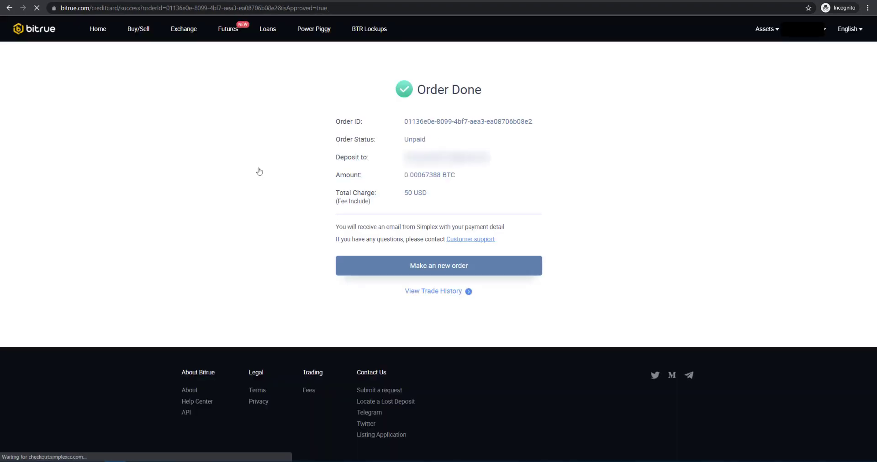
# Find BTC/USDT among the USDT pairs on the Exchange page and mark it favourite.
pyautogui.click(181, 29)
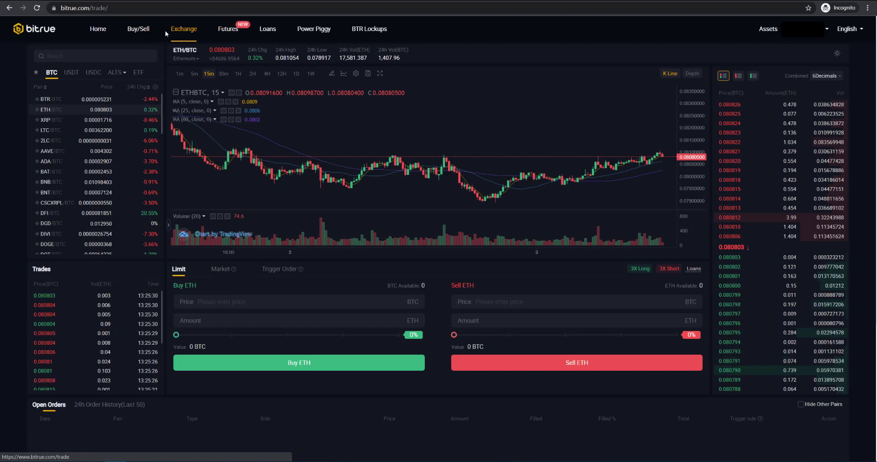
pyautogui.click(76, 74)
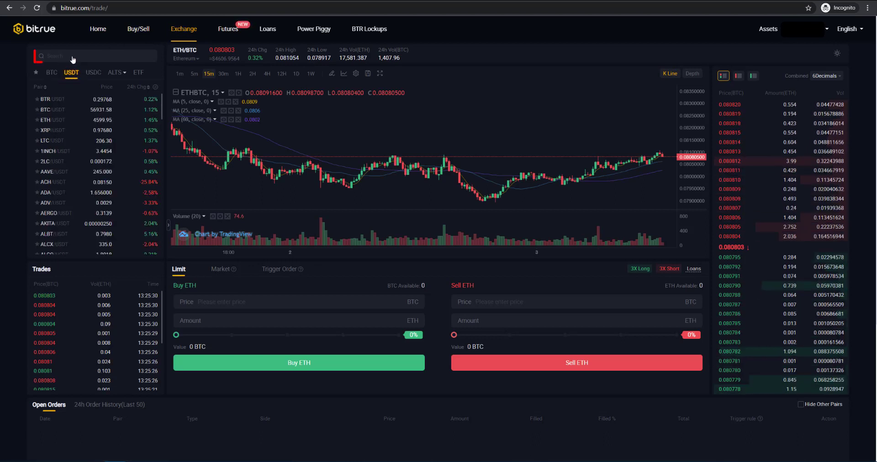
pyautogui.click(73, 57)
pyautogui.write('btc')
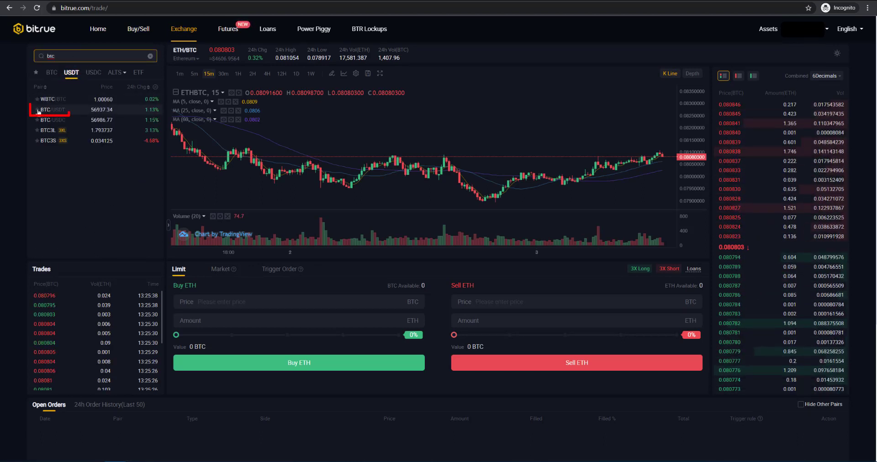
pyautogui.click(37, 110)
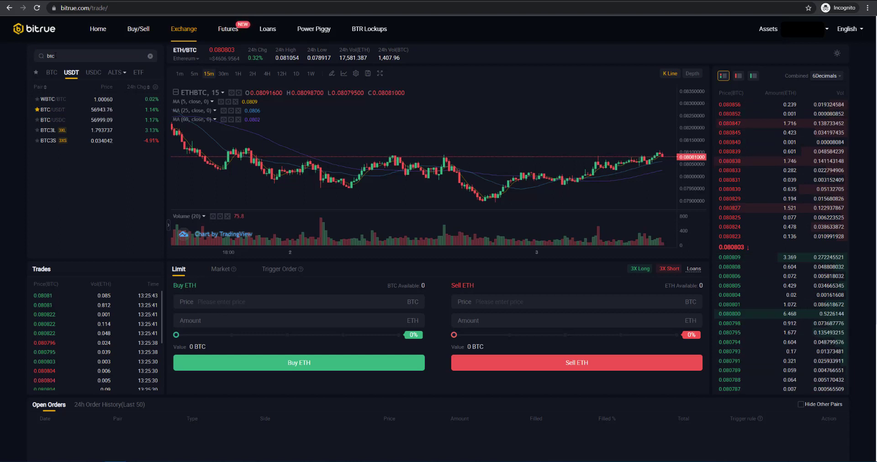
# Search for sfx and mark SFX/USDT as a favourite pair.
pyautogui.click(43, 56)
pyautogui.press('BackSpace')
pyautogui.press('BackSpace')
pyautogui.press('BackSpace')
pyautogui.write('s')
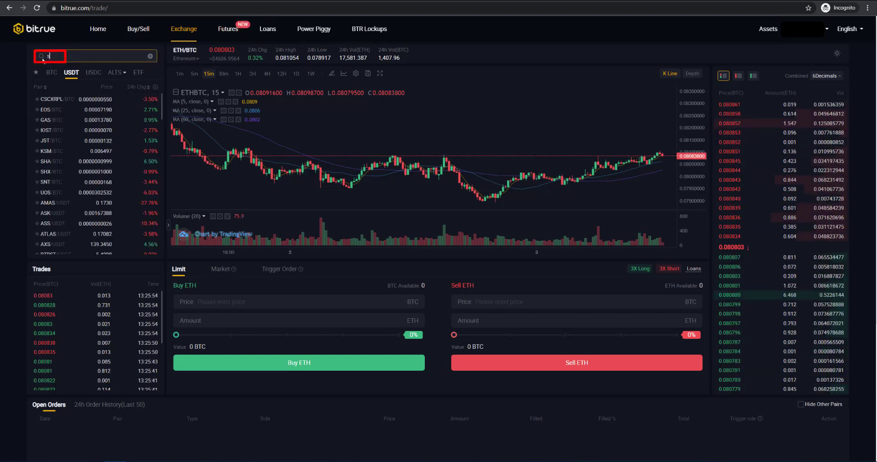
pyautogui.write('fx')
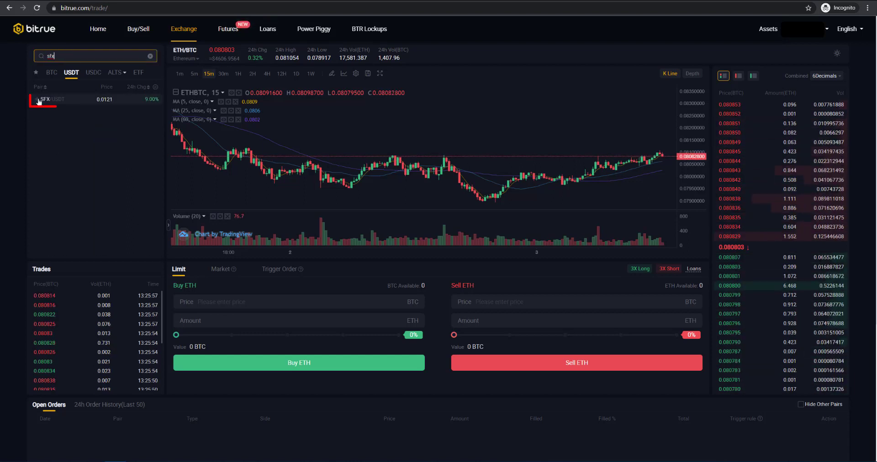
pyautogui.click(38, 100)
# Show the favourite pairs, then open the Assets Overview page.
pyautogui.click(36, 74)
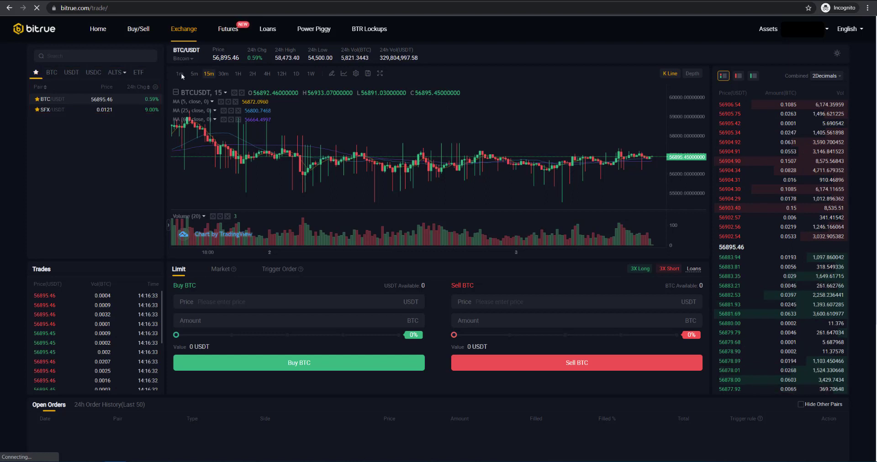
pyautogui.moveTo(768, 29)
pyautogui.click(775, 70)
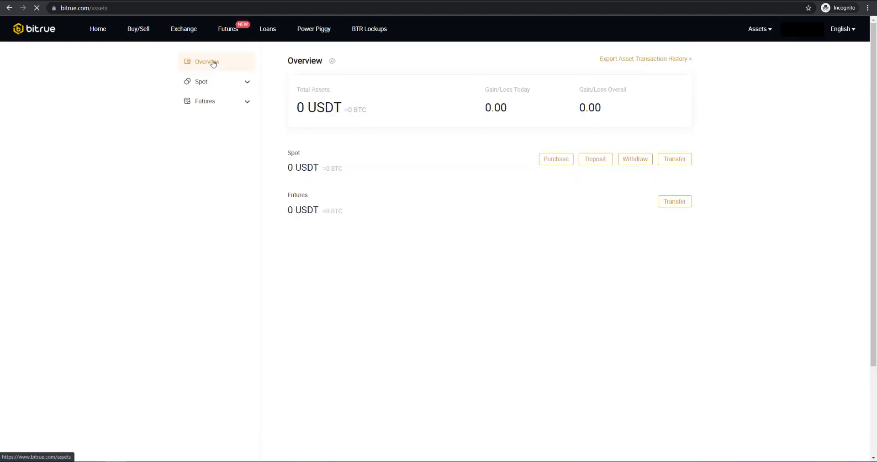
# Check on the spot BTC deposit page that the 0.00067388 BTC deposit shows Success.
pyautogui.click(234, 82)
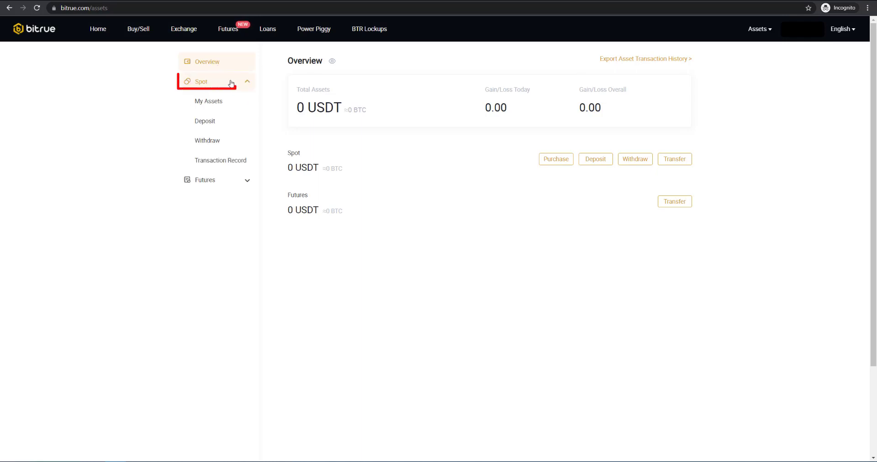
pyautogui.click(222, 121)
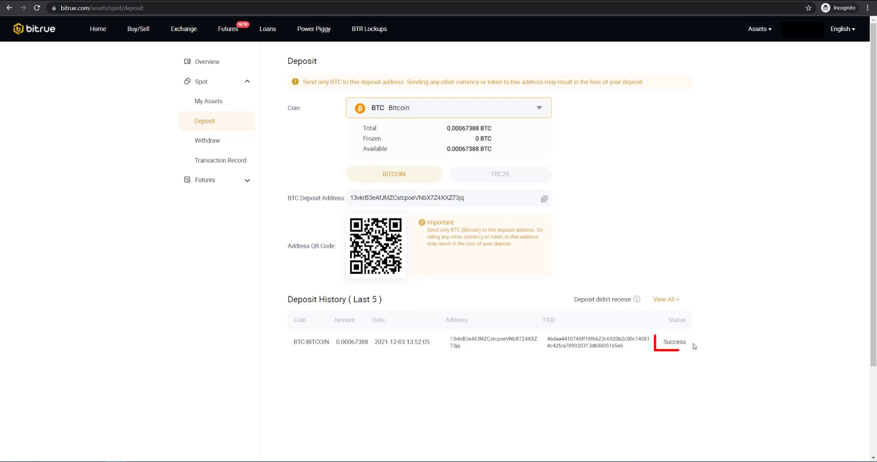
pyautogui.click(189, 34)
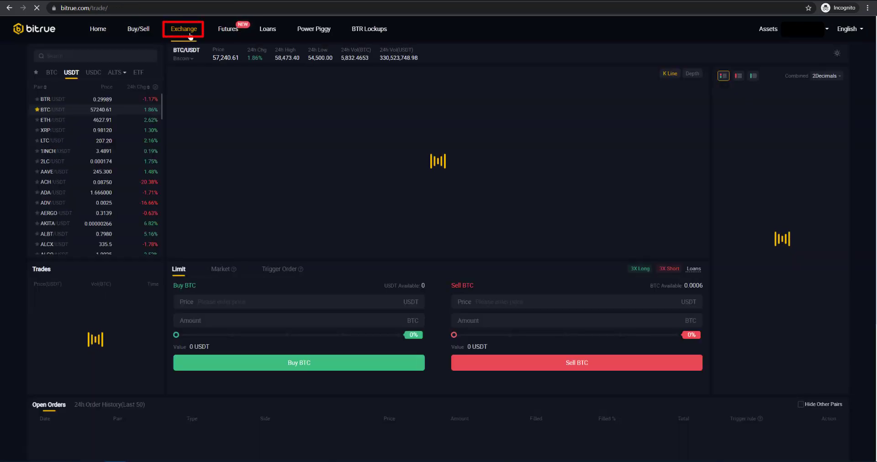
# Market-sell 100% of the 0.0006 BTC on the favourite BTC/USDT pair.
pyautogui.click(36, 73)
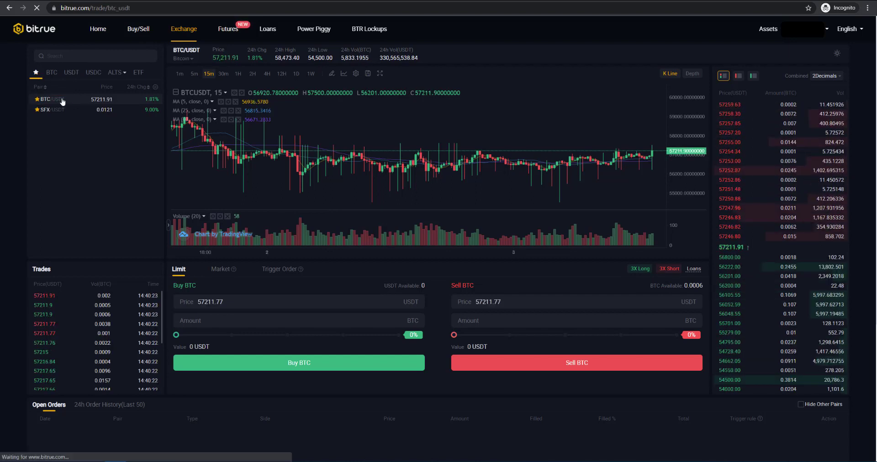
pyautogui.click(220, 271)
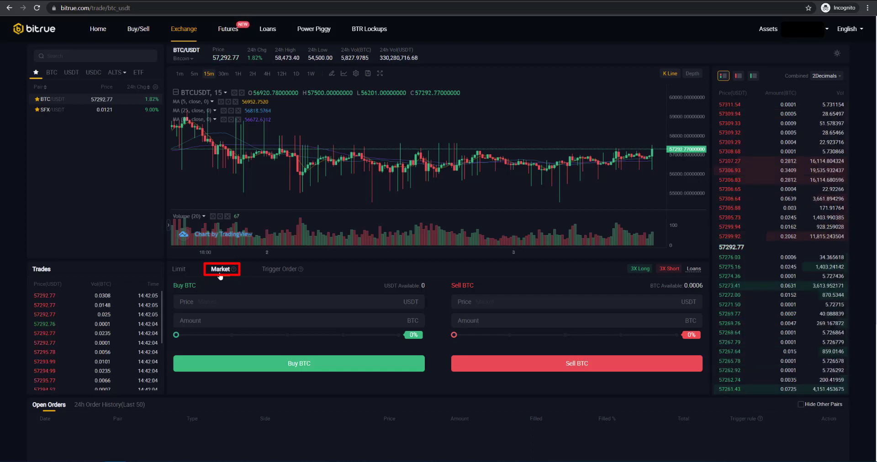
pyautogui.moveTo(453, 335); pyautogui.dragTo(695, 339)
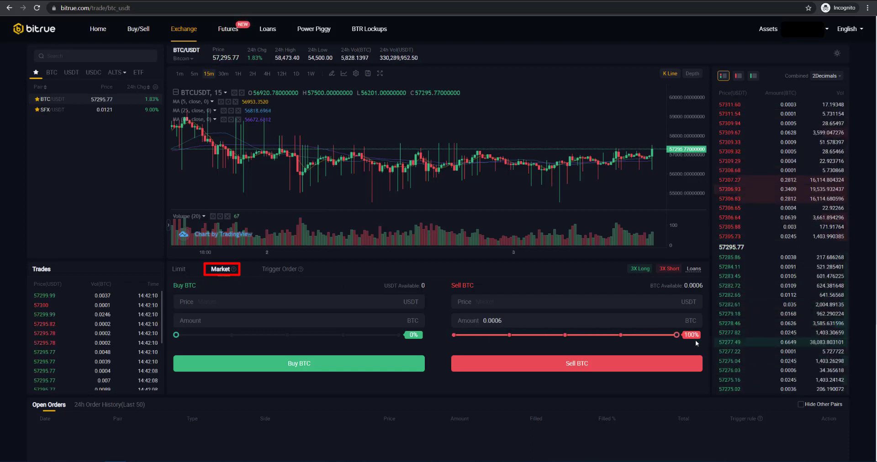
pyautogui.click(605, 369)
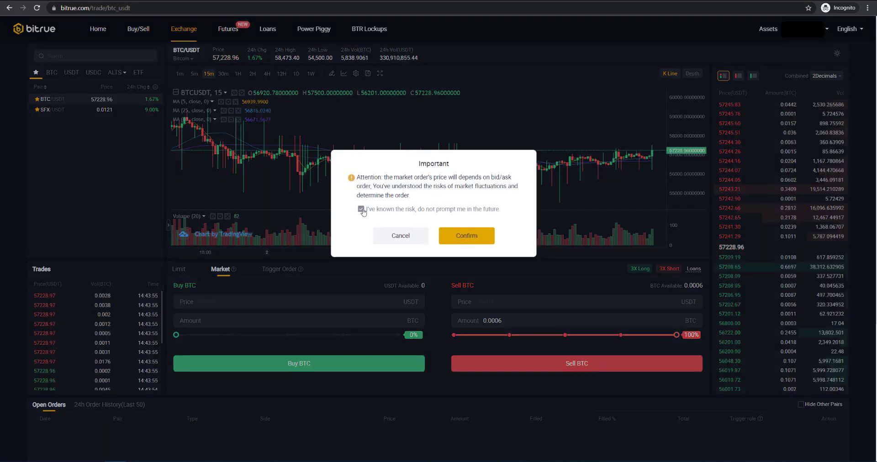
pyautogui.click(447, 239)
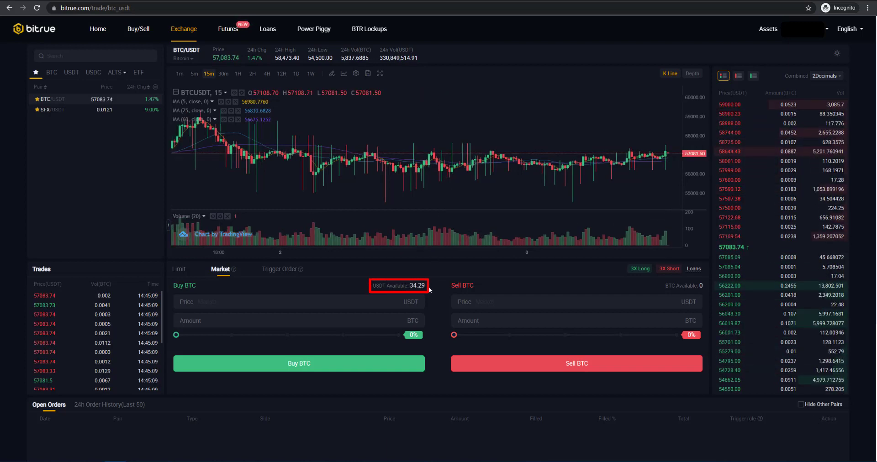
# Market-buy SFX with all available USDT on the SFX/USDT pair.
pyautogui.click(66, 115)
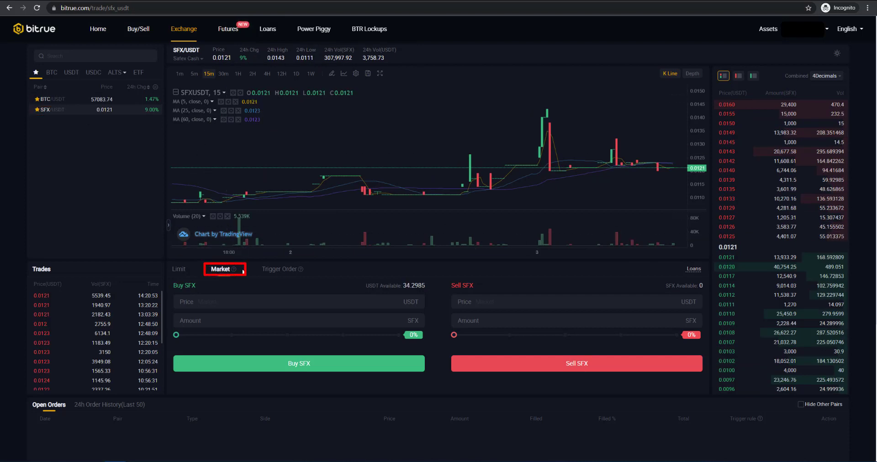
pyautogui.moveTo(177, 338); pyautogui.dragTo(430, 332)
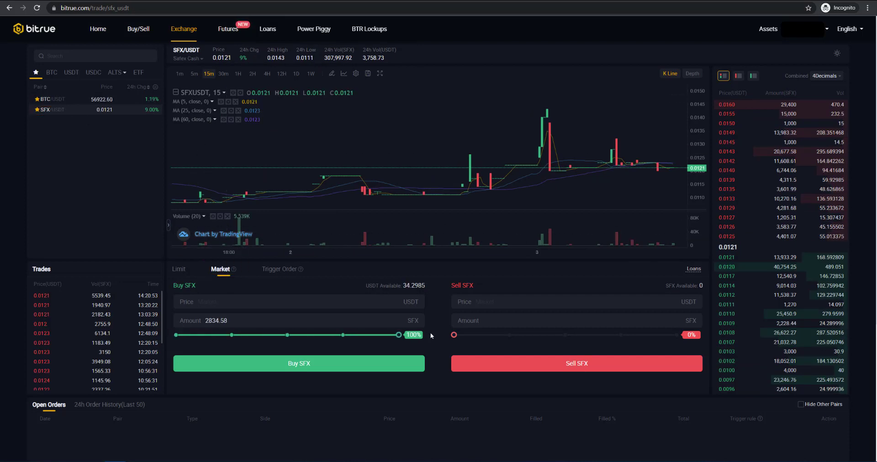
pyautogui.click(373, 369)
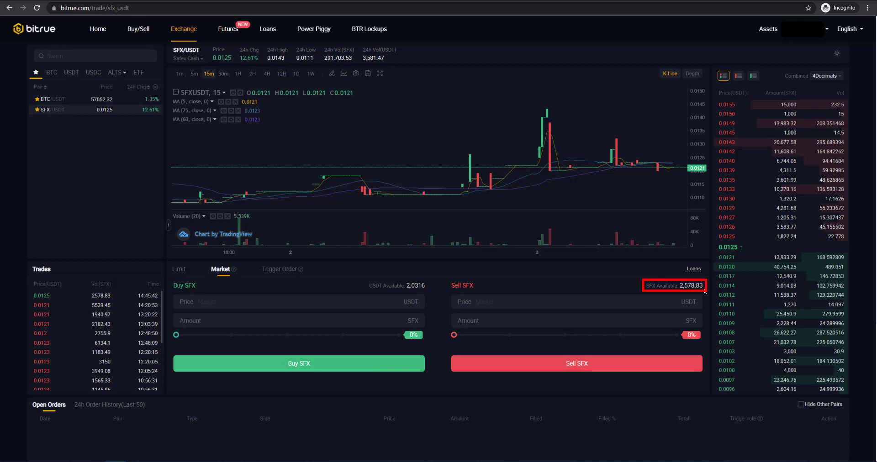
# Open the Spot My Assets list from Bitrue's Assets menu.
pyautogui.moveTo(771, 26)
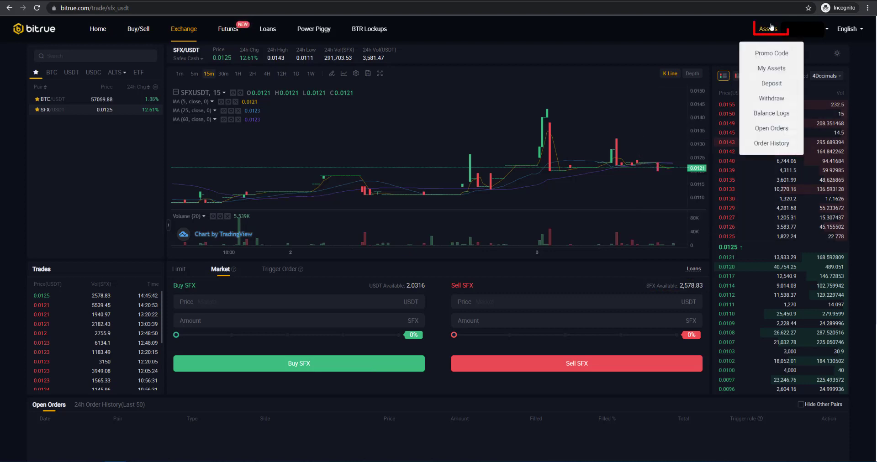
pyautogui.click(775, 69)
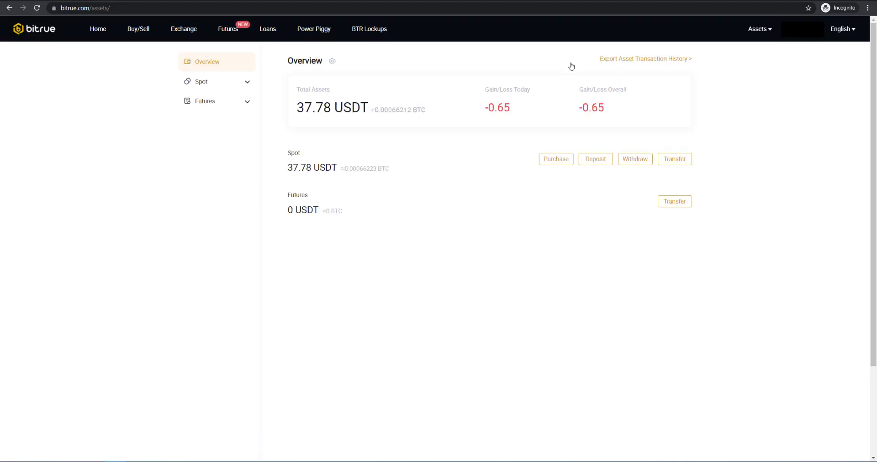
pyautogui.click(210, 83)
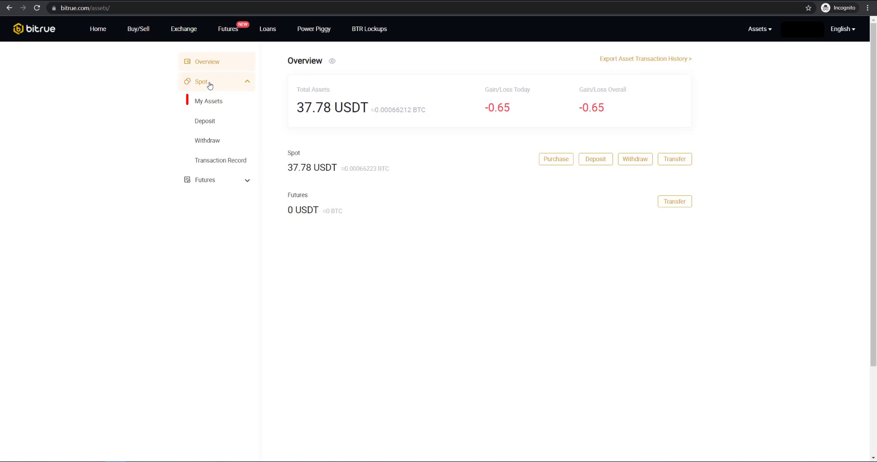
pyautogui.click(207, 107)
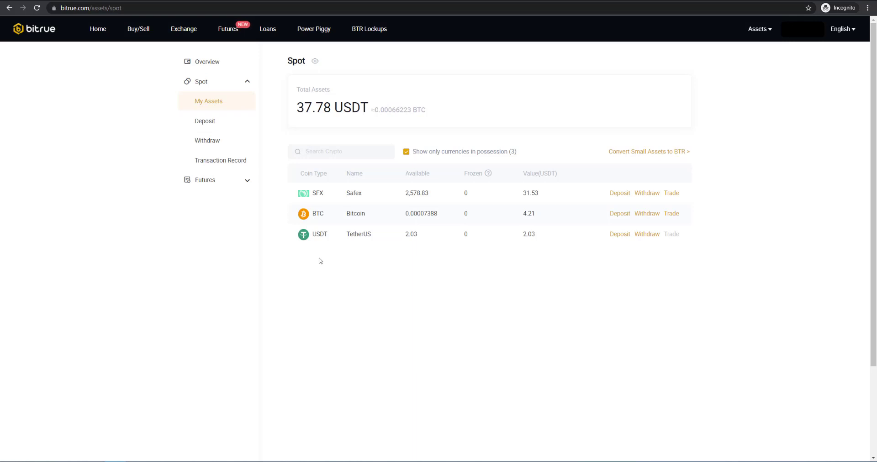
# Download the Windows Safex Market wallet installer from safex.market in a new tab.
pyautogui.hotkey('ctrl', 't')
pyautogui.write('safex.')
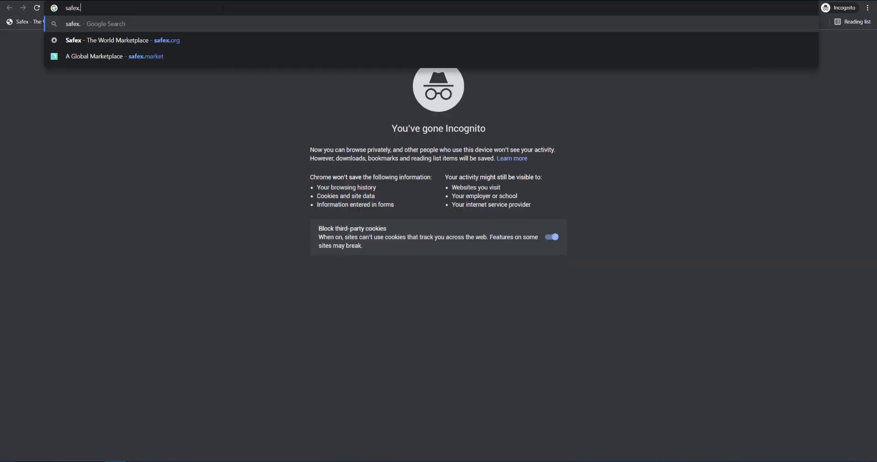
pyautogui.write('market')
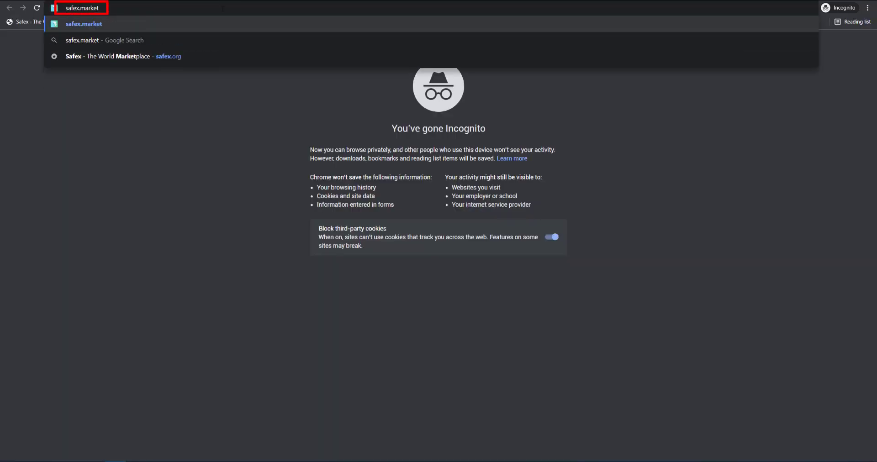
pyautogui.press('Return')
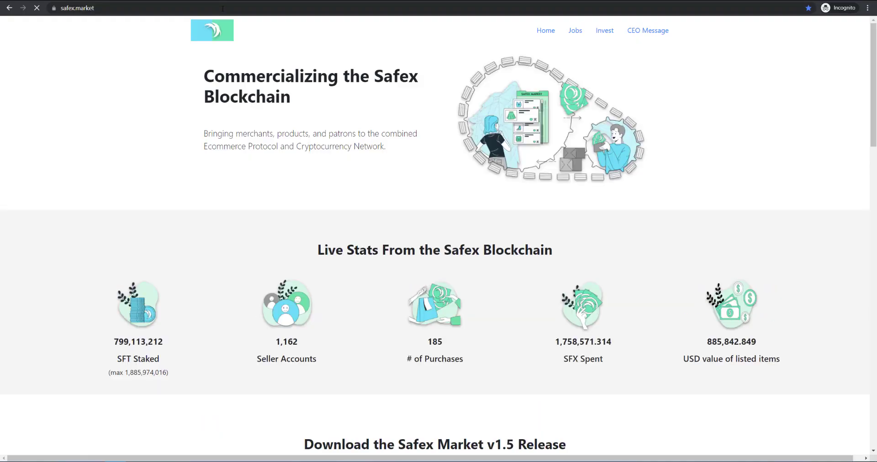
pyautogui.scroll(-8, 558, 207)
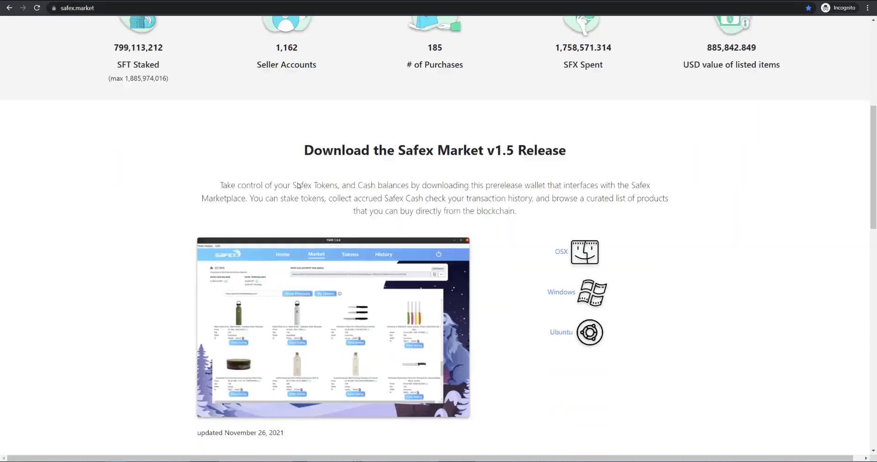
pyautogui.click(558, 205)
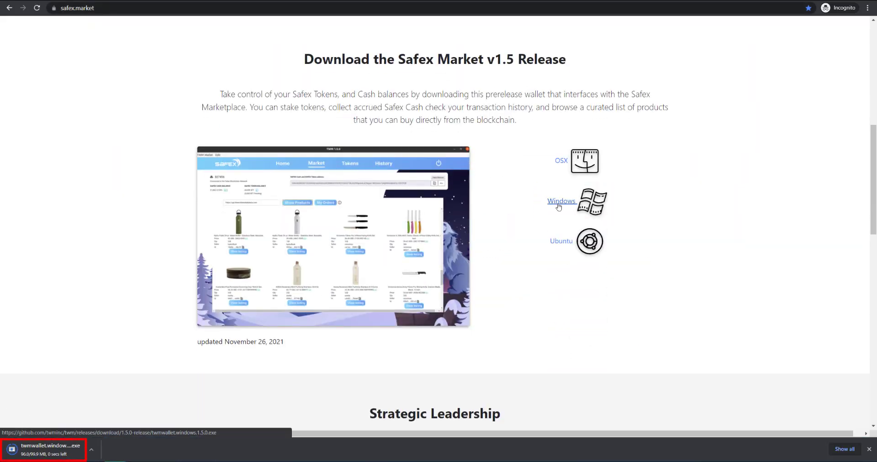
# Launch twmwallet.windows.1.5.0.exe from the Downloads folder, choosing Run anyway at the security warning.
pyautogui.click(92, 449)
pyautogui.click(105, 420)
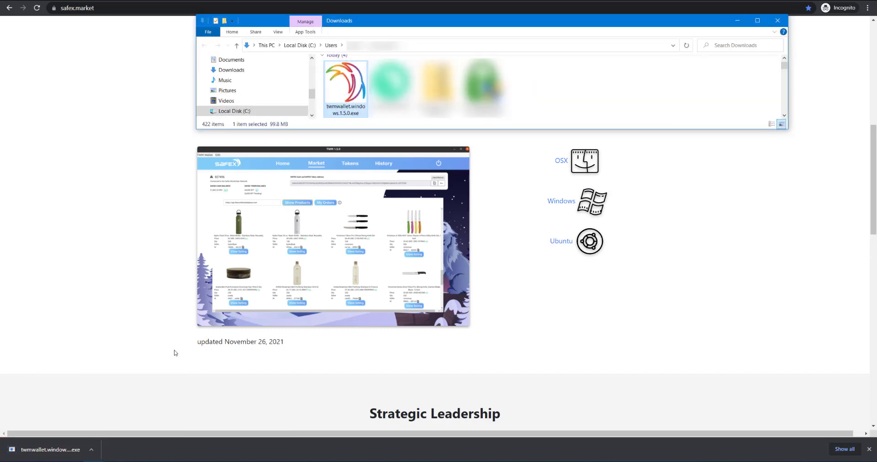
pyautogui.doubleClick(343, 75)
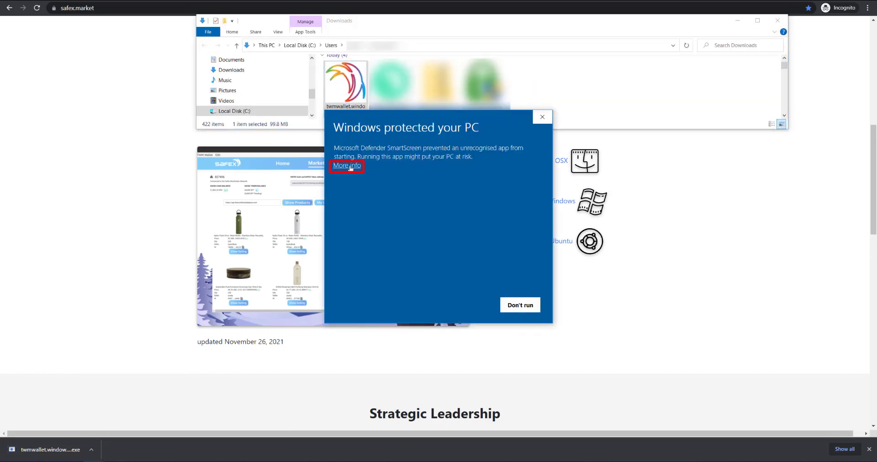
pyautogui.click(350, 166)
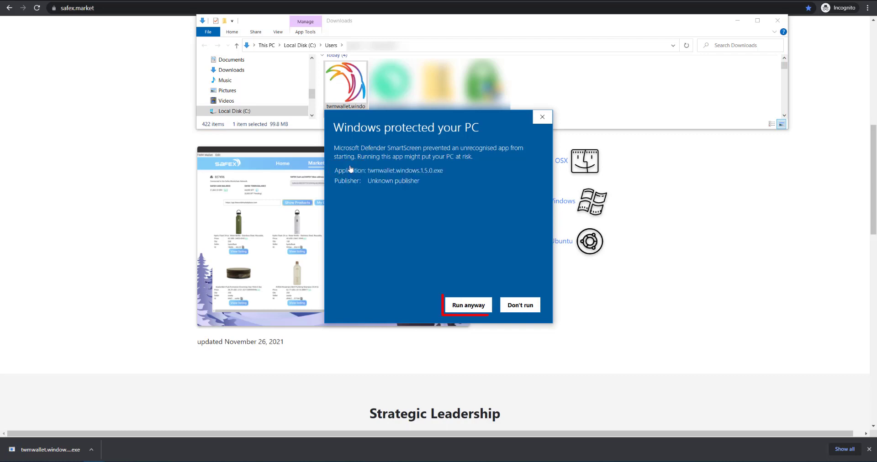
pyautogui.click(456, 305)
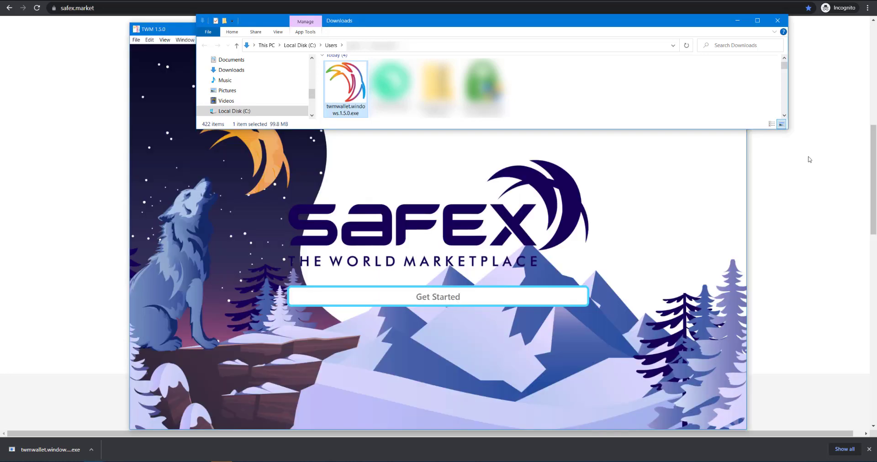
pyautogui.click(738, 20)
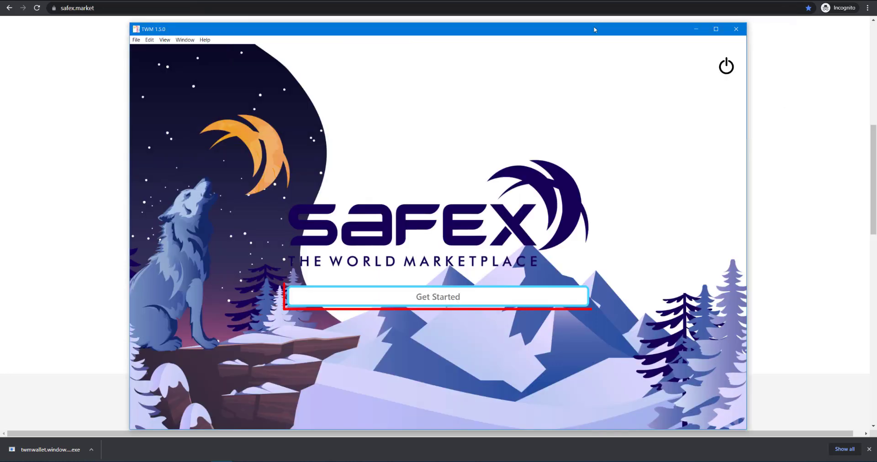
# Save the new wallet file as safextest and accept the rpc.safex.org:17402 network connection.
pyautogui.click(487, 302)
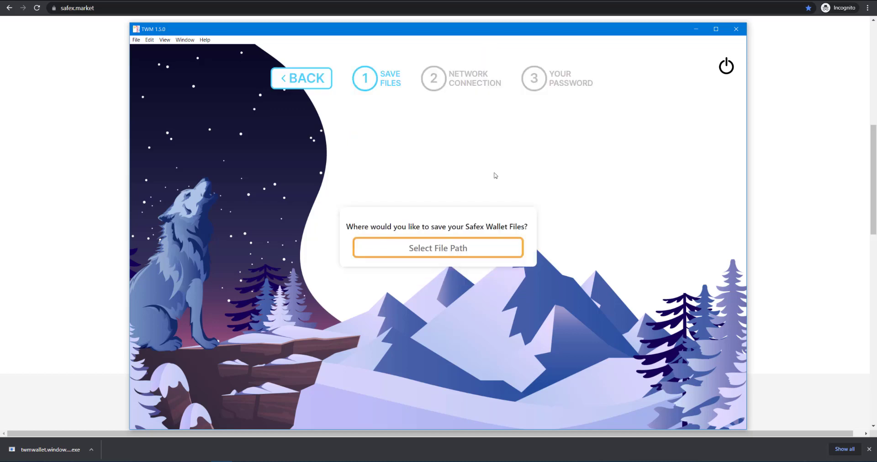
pyautogui.click(480, 245)
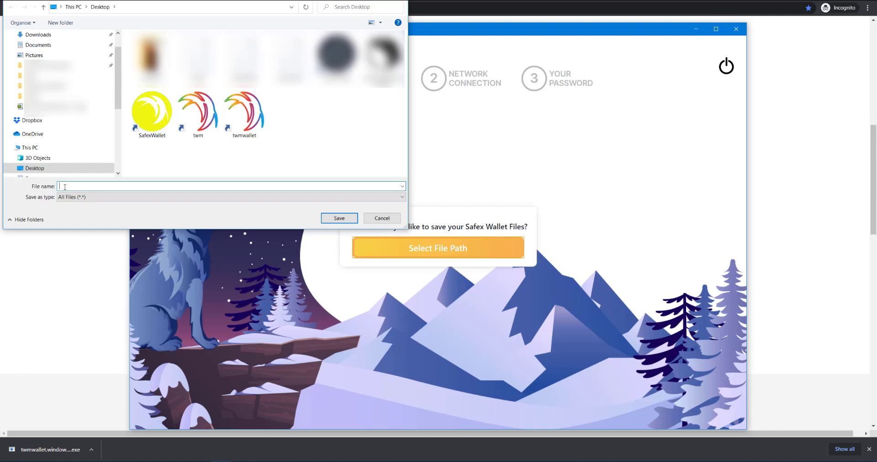
pyautogui.write('safextest')
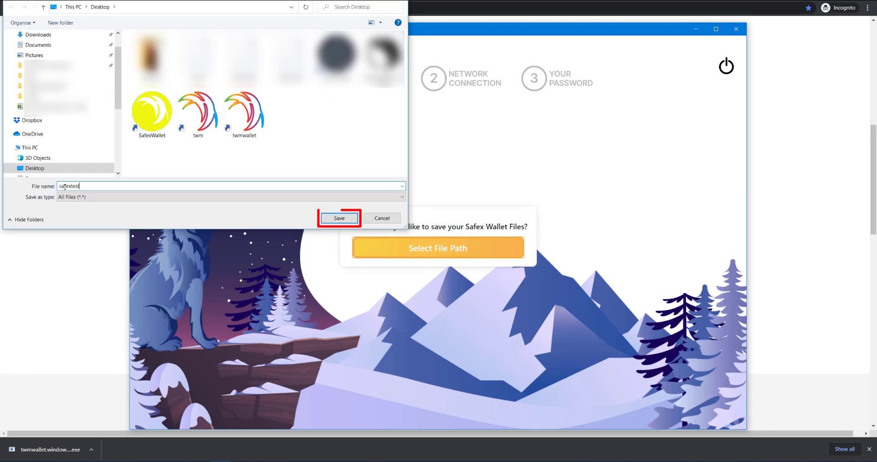
pyautogui.click(335, 221)
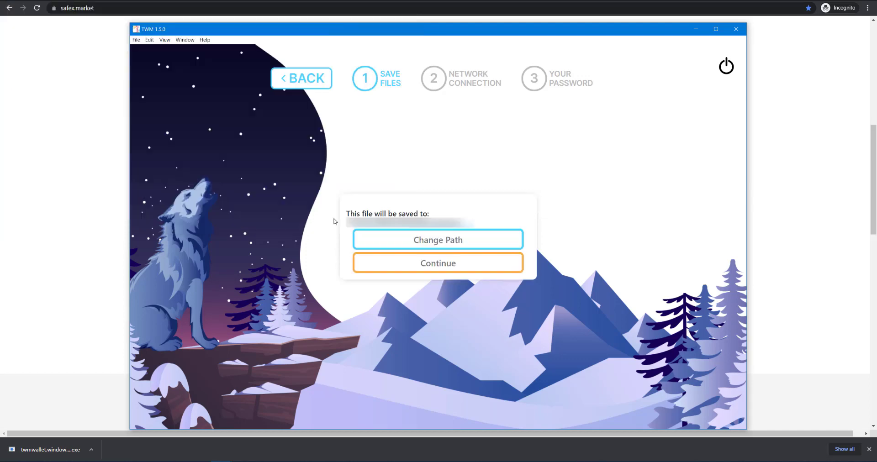
pyautogui.click(388, 268)
pyautogui.click(386, 280)
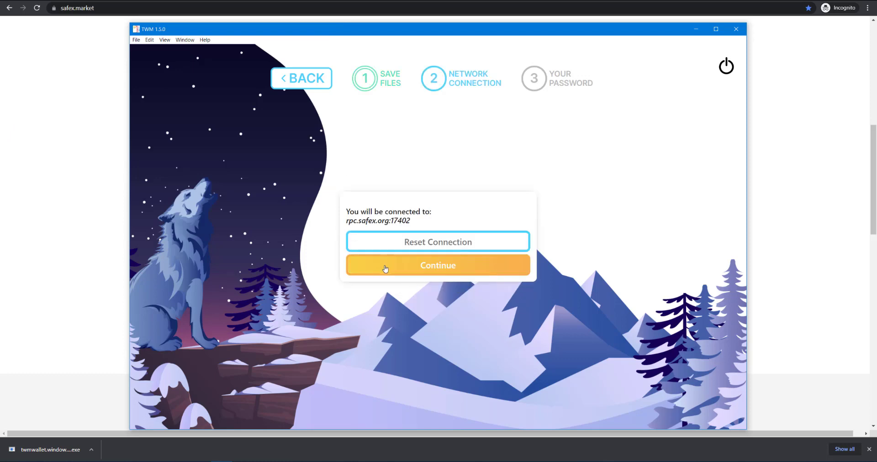
pyautogui.click(386, 269)
# Enter and confirm a wallet password, then create the new wallet.
pyautogui.click(402, 214)
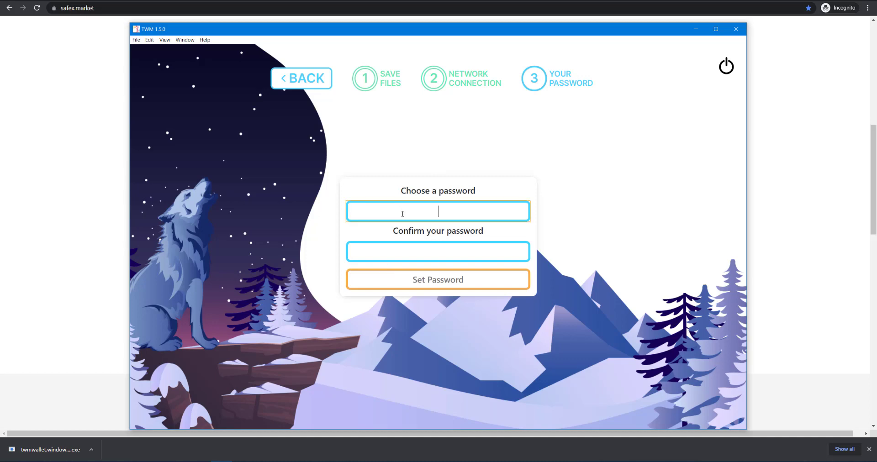
pyautogui.write('•••')
pyautogui.click(395, 249)
pyautogui.write('•••')
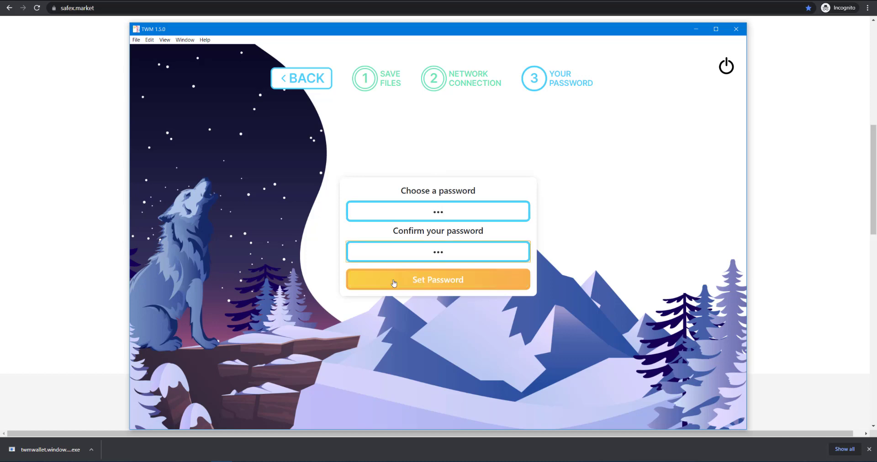
pyautogui.click(393, 281)
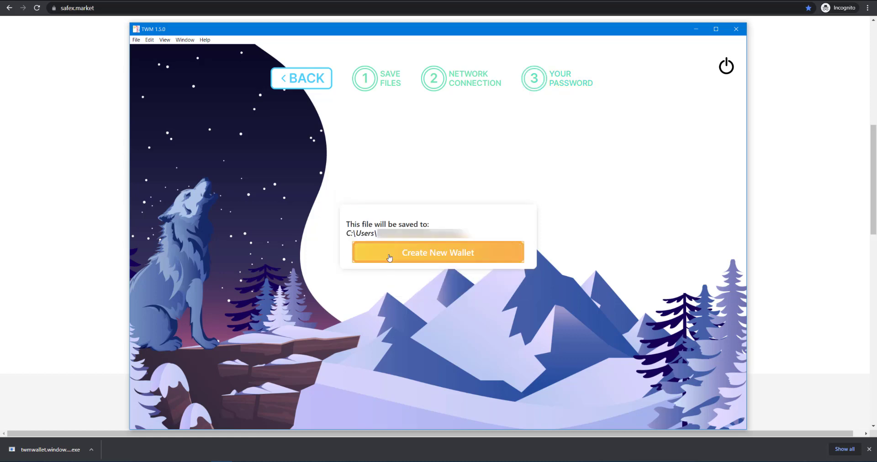
pyautogui.click(389, 254)
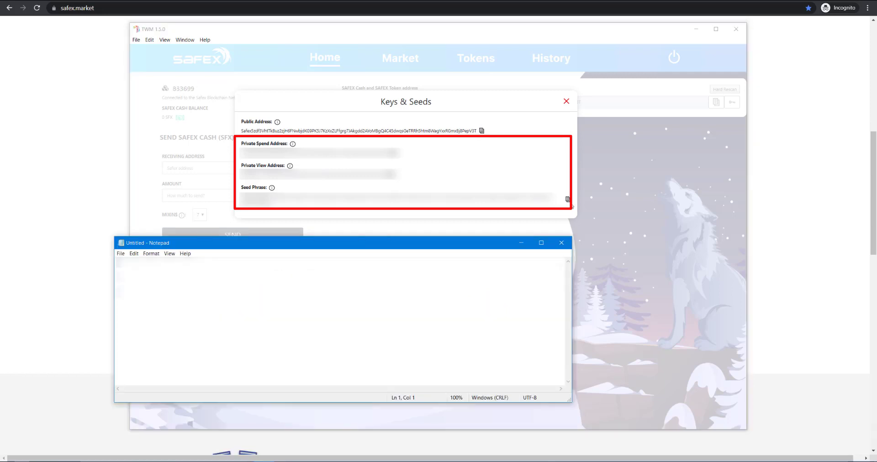
# Close the Keys & Seeds view and copy the wallet's SFX address to the clipboard.
pyautogui.click(121, 253)
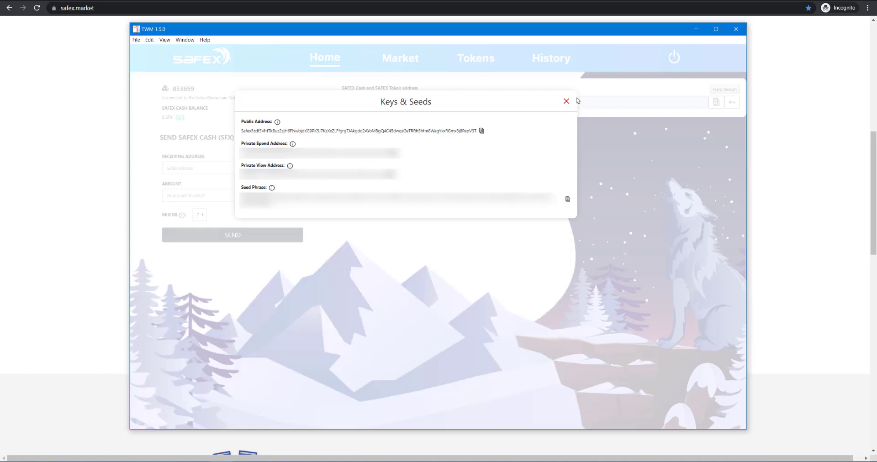
pyautogui.click(567, 102)
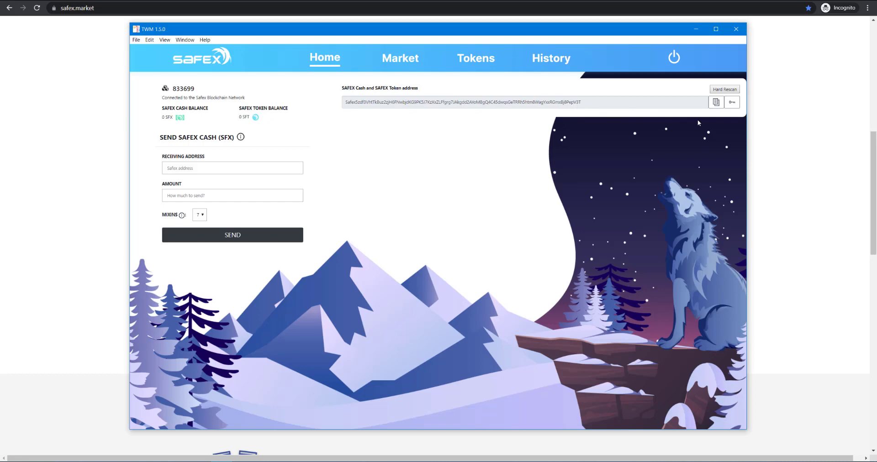
pyautogui.click(716, 103)
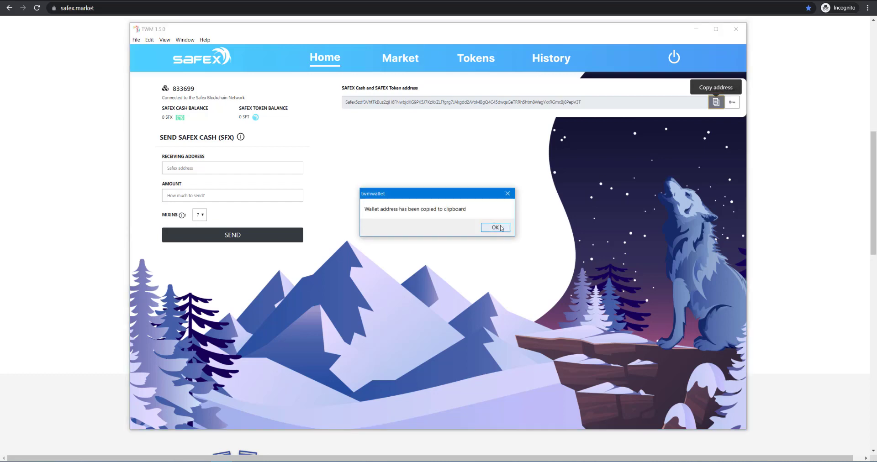
pyautogui.click(497, 226)
pyautogui.click(697, 30)
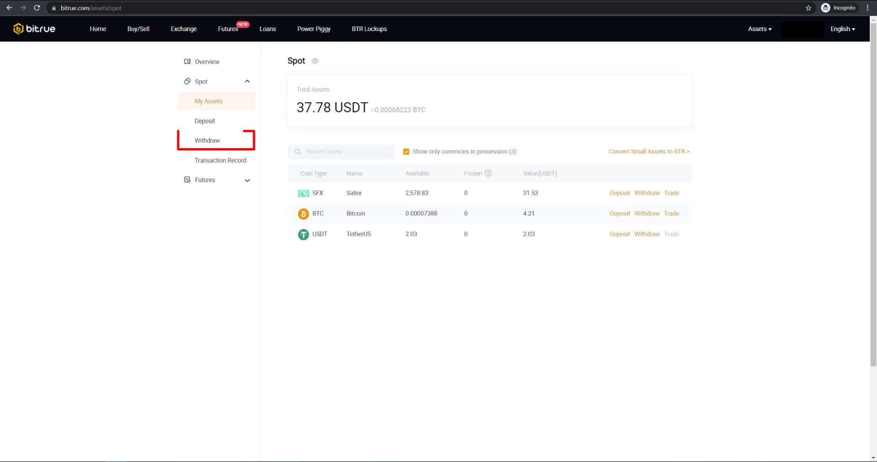
# On Bitrue's withdrawal page, search for and pick SFX (Safex) as the coin.
pyautogui.click(207, 141)
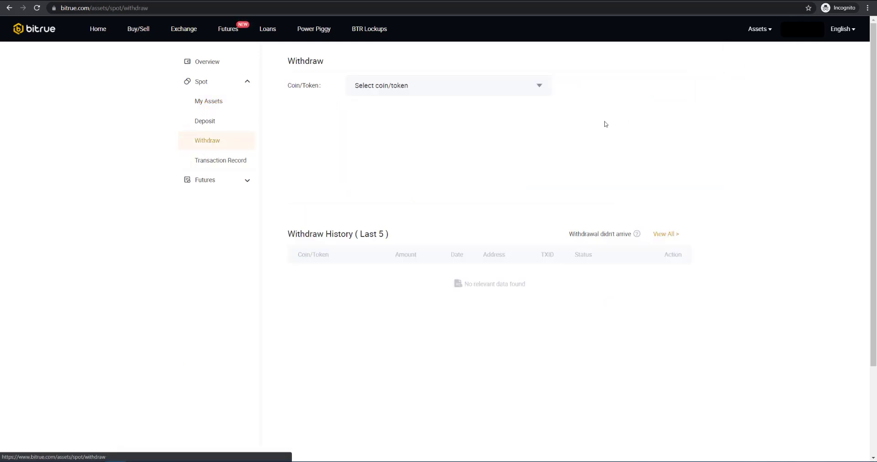
pyautogui.click(536, 92)
pyautogui.click(477, 107)
pyautogui.write('sfx')
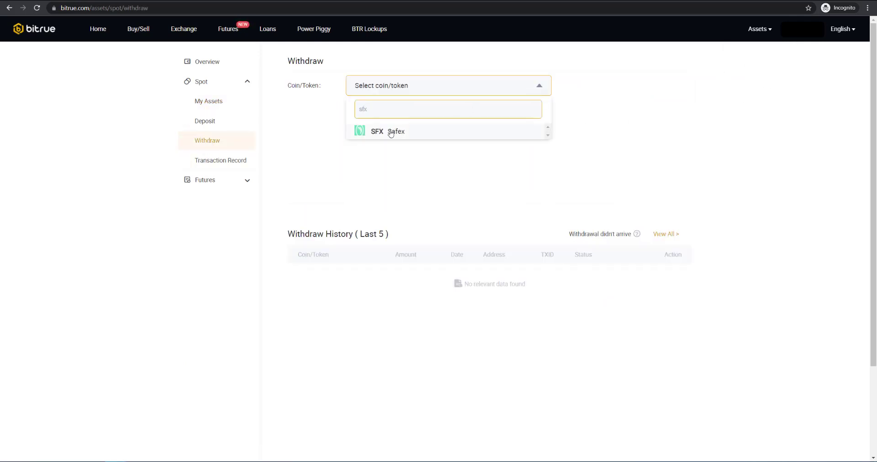
pyautogui.click(390, 132)
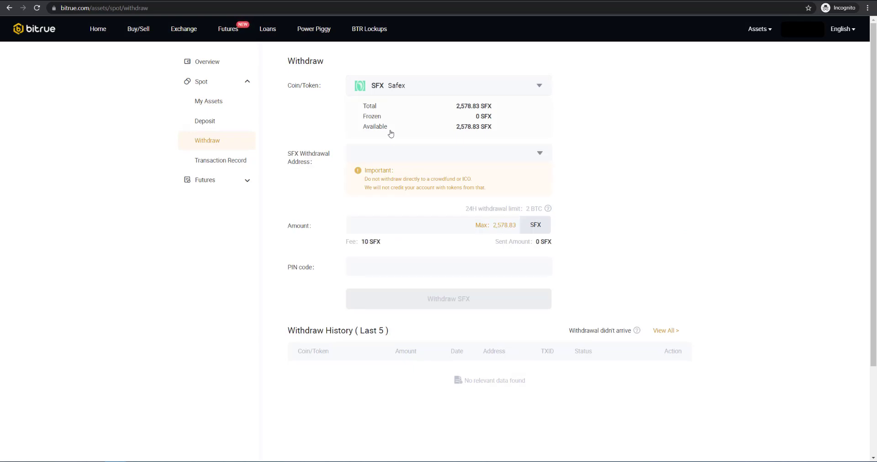
# Paste the wallet address, set the maximum 2,578.83 SFX, enter the PIN and submit.
pyautogui.click(386, 153)
pyautogui.rightClick(386, 153)
pyautogui.click(416, 219)
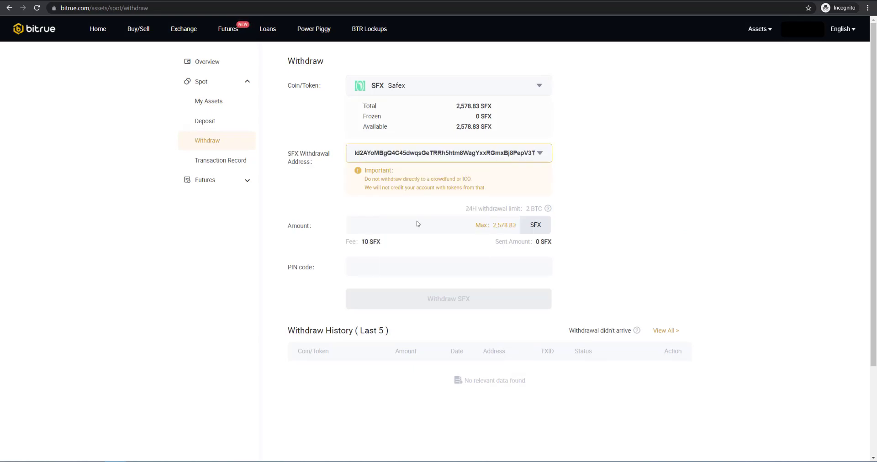
pyautogui.click(503, 224)
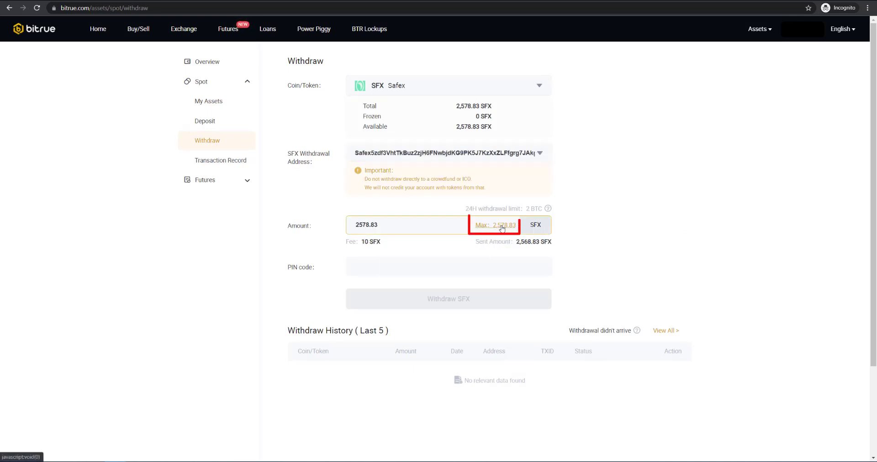
pyautogui.click(475, 267)
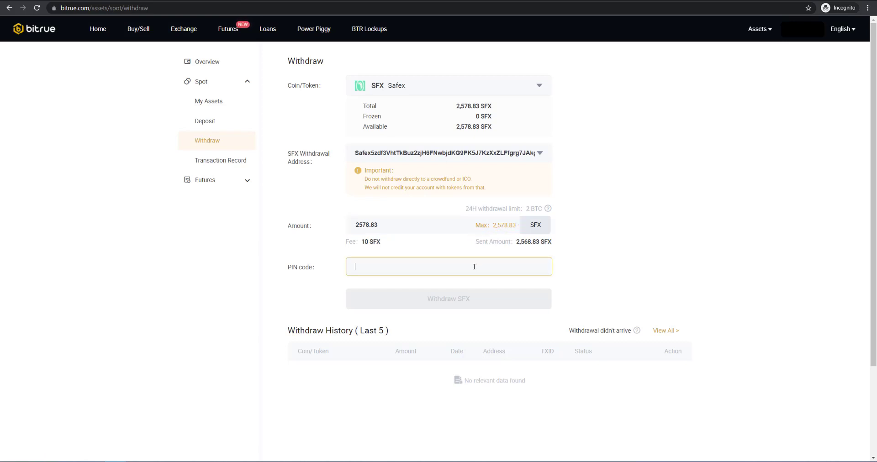
pyautogui.write('•••')
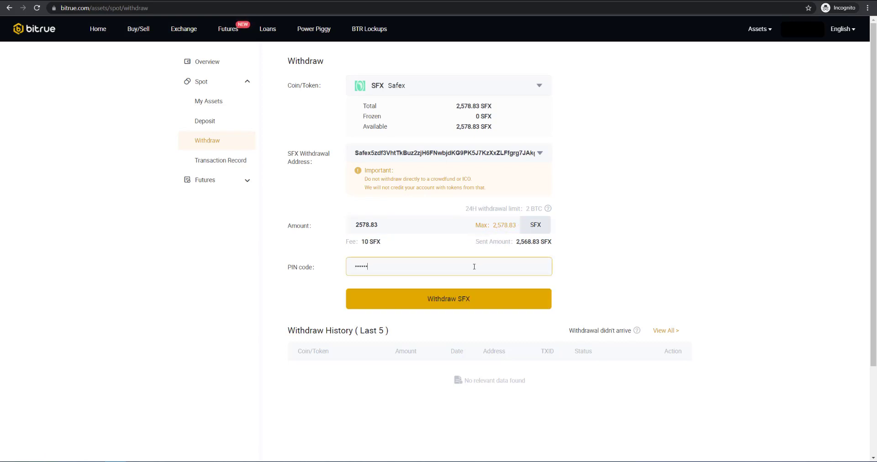
pyautogui.click(487, 298)
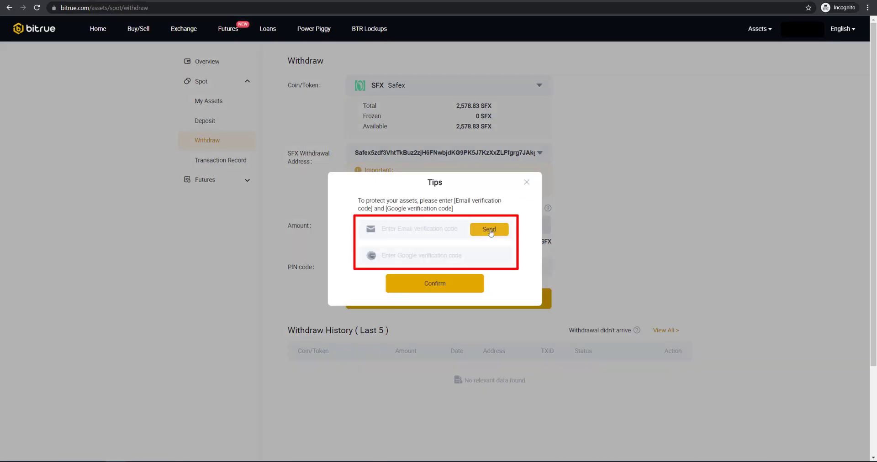
# Request the email verification code, copy it from the email and paste it in.
pyautogui.click(489, 230)
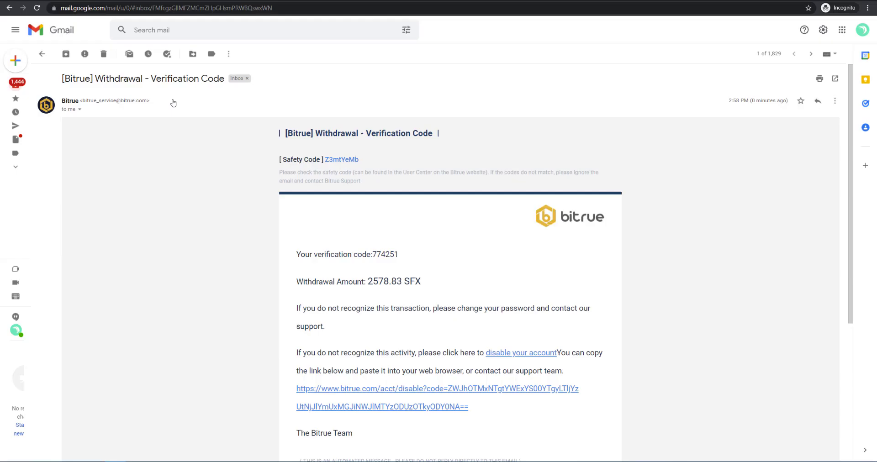
pyautogui.doubleClick(385, 254)
pyautogui.rightClick(385, 255)
pyautogui.click(404, 262)
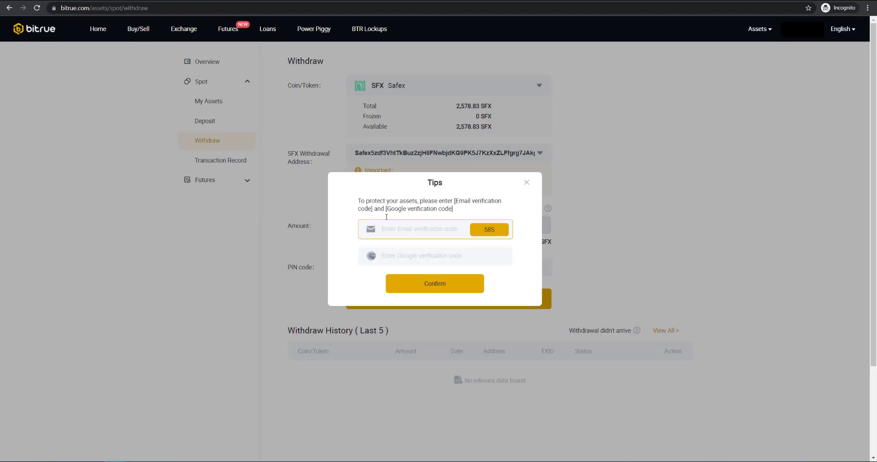
pyautogui.rightClick(393, 230)
pyautogui.click(418, 296)
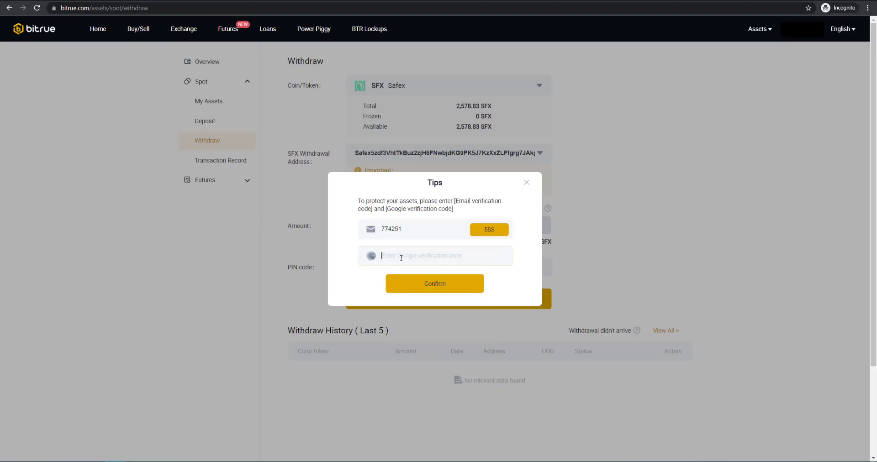
# Enter the Google Authenticator code and confirm the withdrawal.
pyautogui.click(366, 256)
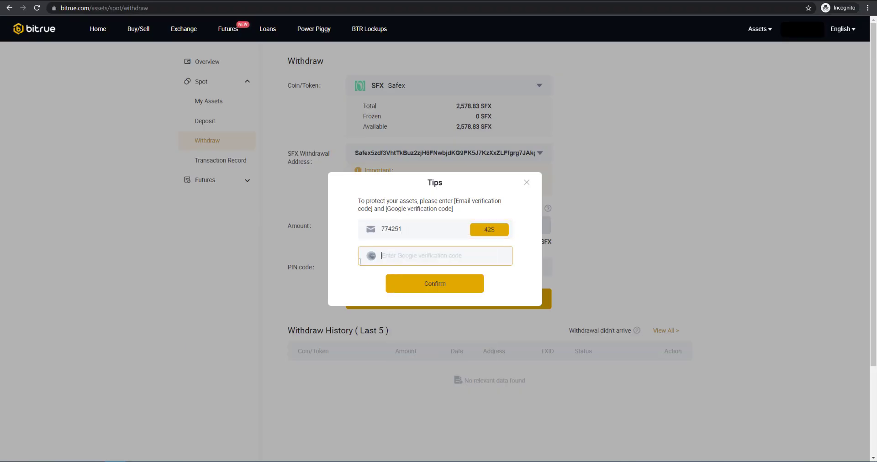
pyautogui.click(402, 286)
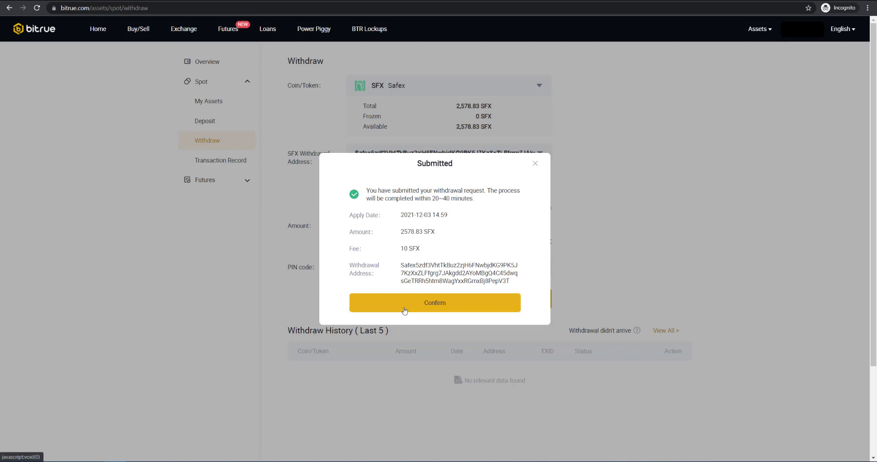
pyautogui.click(404, 308)
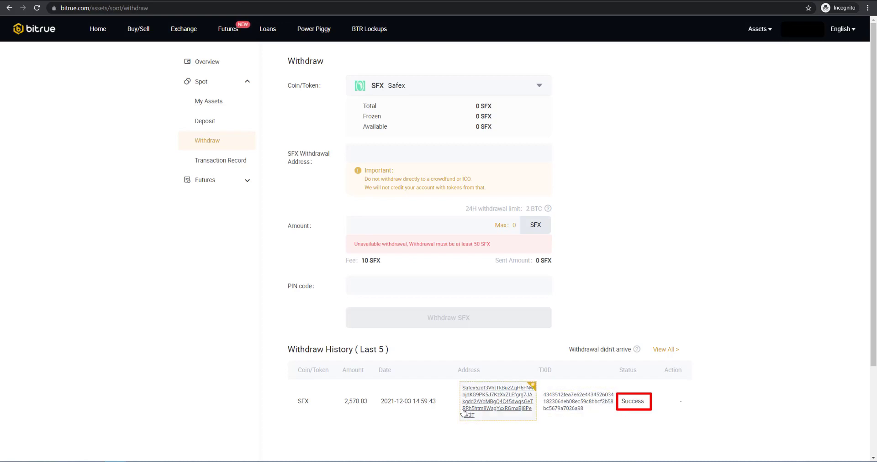
pyautogui.click(221, 461)
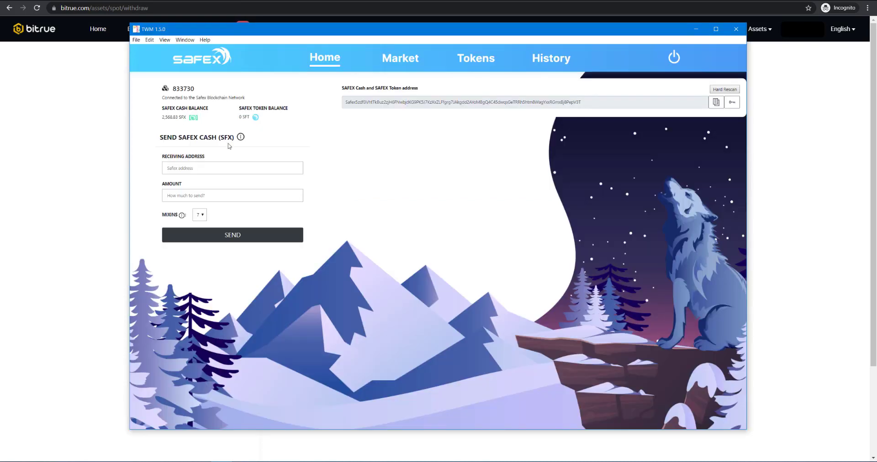
# Check the History tab for the incoming 2,568.83 SFX deposit, then go to the Market page.
pyautogui.click(547, 57)
pyautogui.moveTo(520, 46)
pyautogui.mouseDown()
pyautogui.moveTo(571, 66)
pyautogui.moveTo(521, 46)
pyautogui.mouseUp()
pyautogui.moveTo(542, 98); pyautogui.dragTo(574, 111)
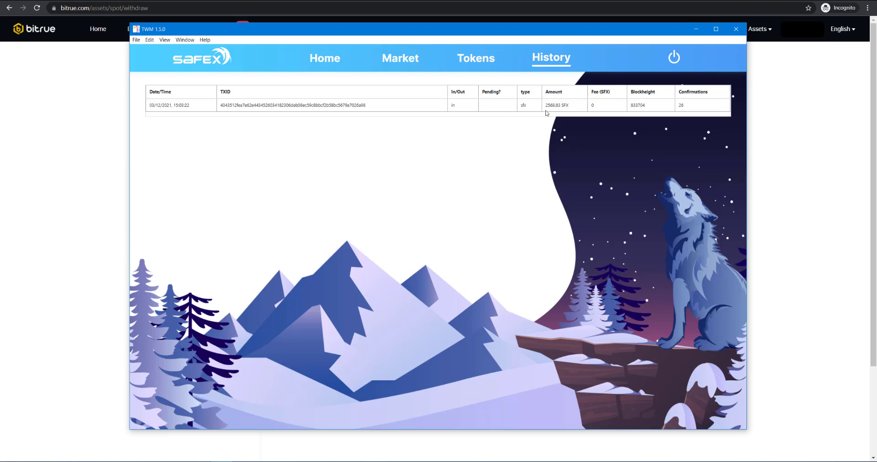
pyautogui.click(409, 64)
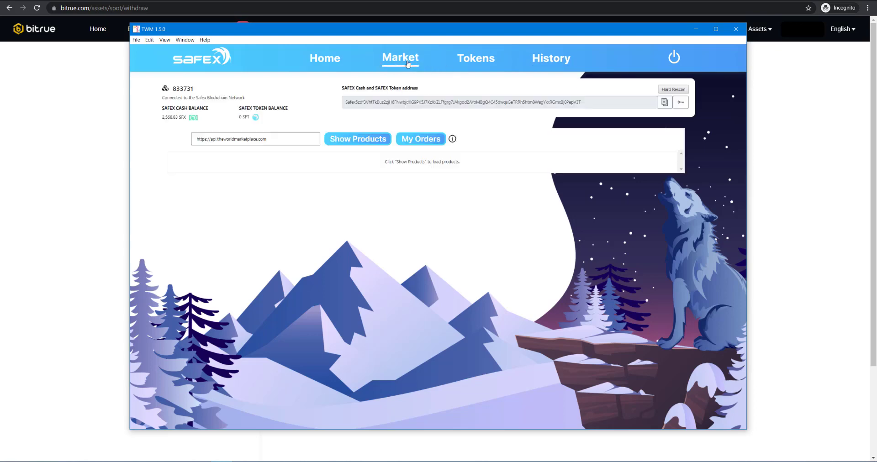
# Load the marketplace products and scroll down through the listings.
pyautogui.click(378, 141)
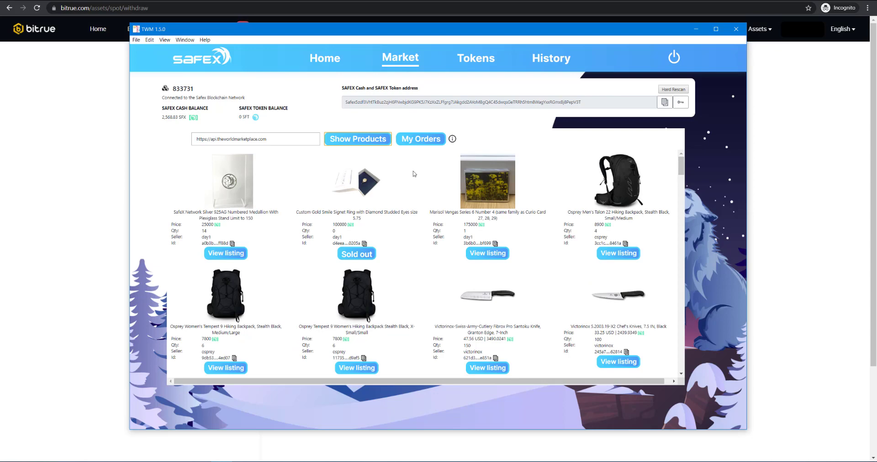
pyautogui.scroll(-5, 414, 174)
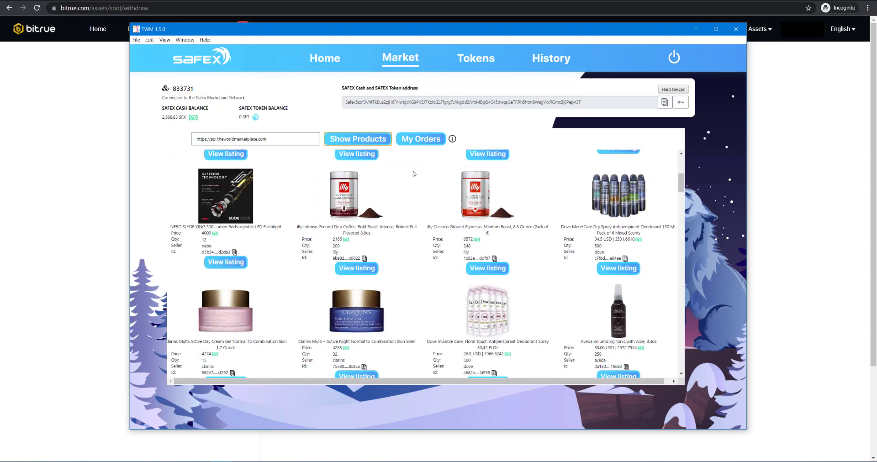
pyautogui.scroll(-10, 413, 173)
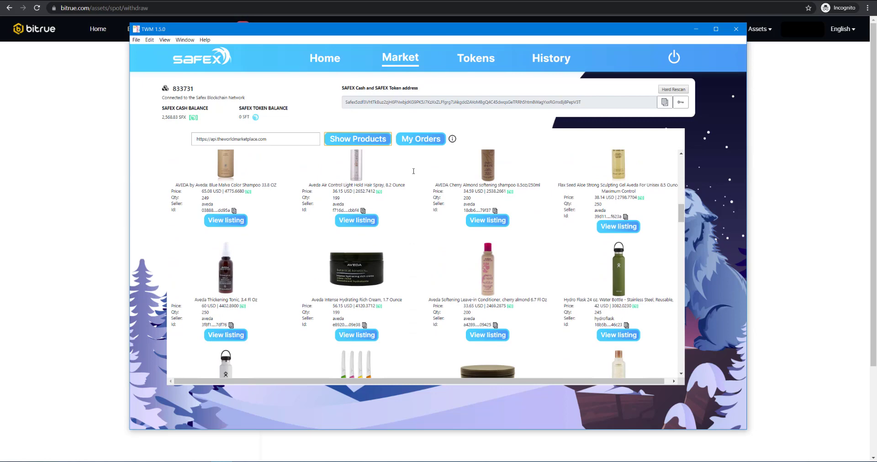
pyautogui.scroll(-10, 414, 171)
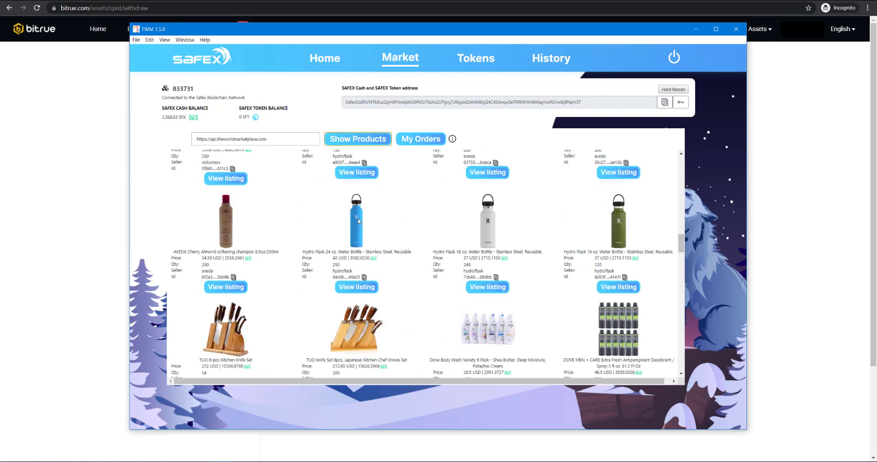
# Look over the Hydro Flask 24 oz. Water Bottle listing and its enlarged photo, then close it.
pyautogui.click(361, 289)
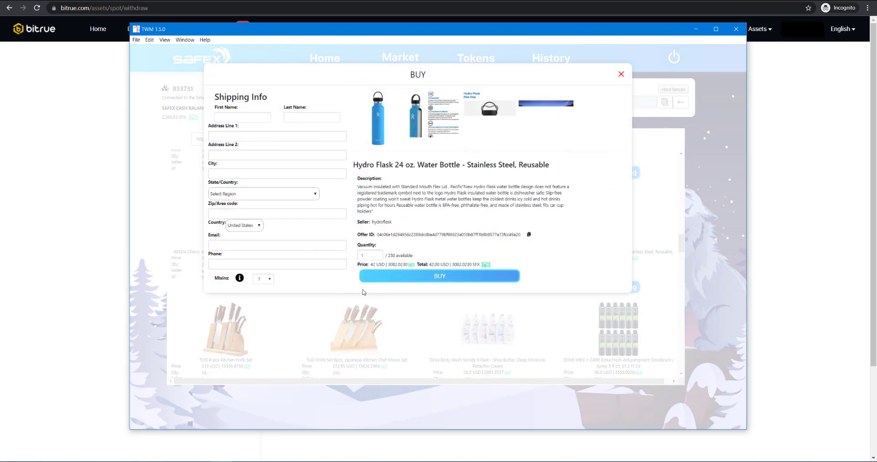
pyautogui.click(383, 127)
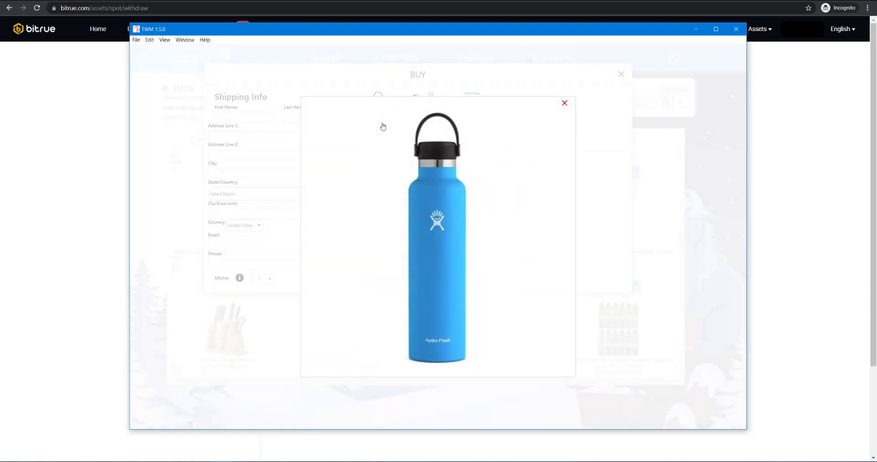
pyautogui.click(383, 126)
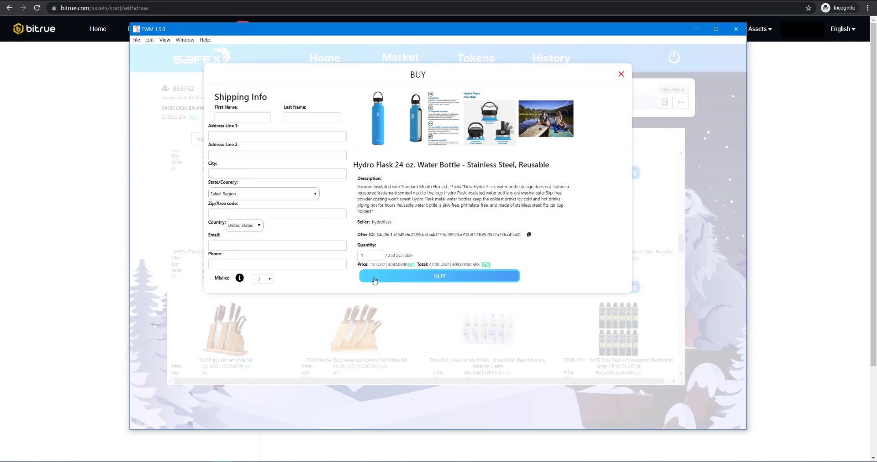
pyautogui.click(621, 74)
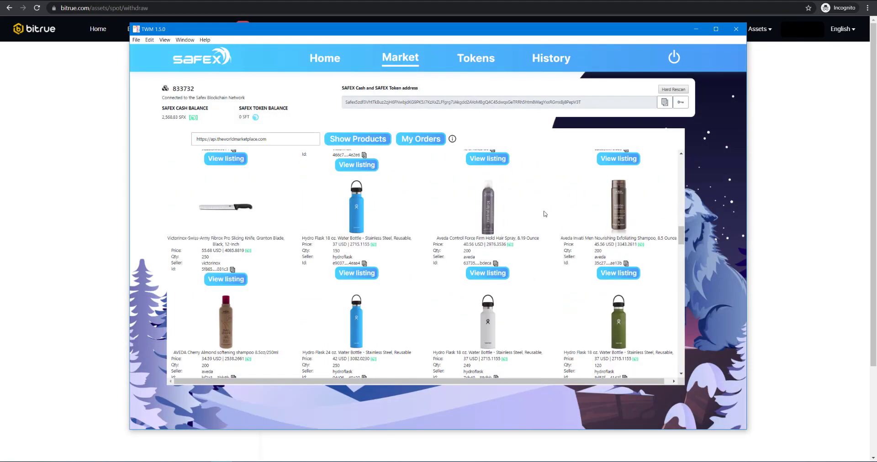
pyautogui.scroll(5, 544, 214)
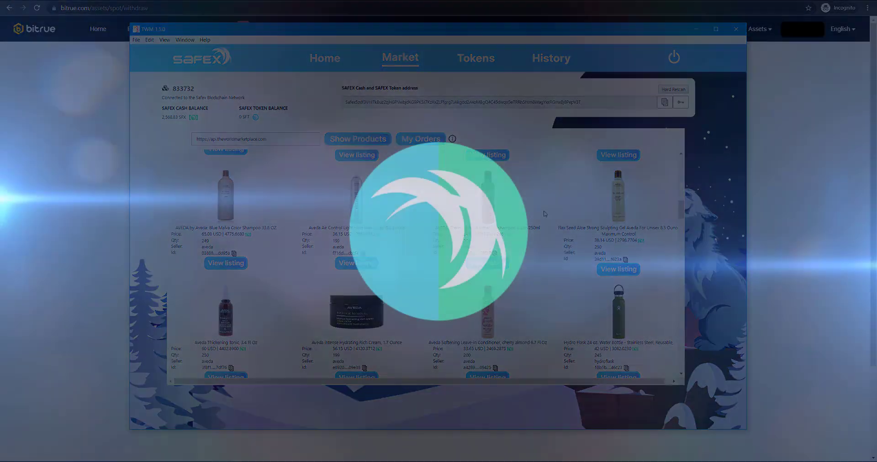